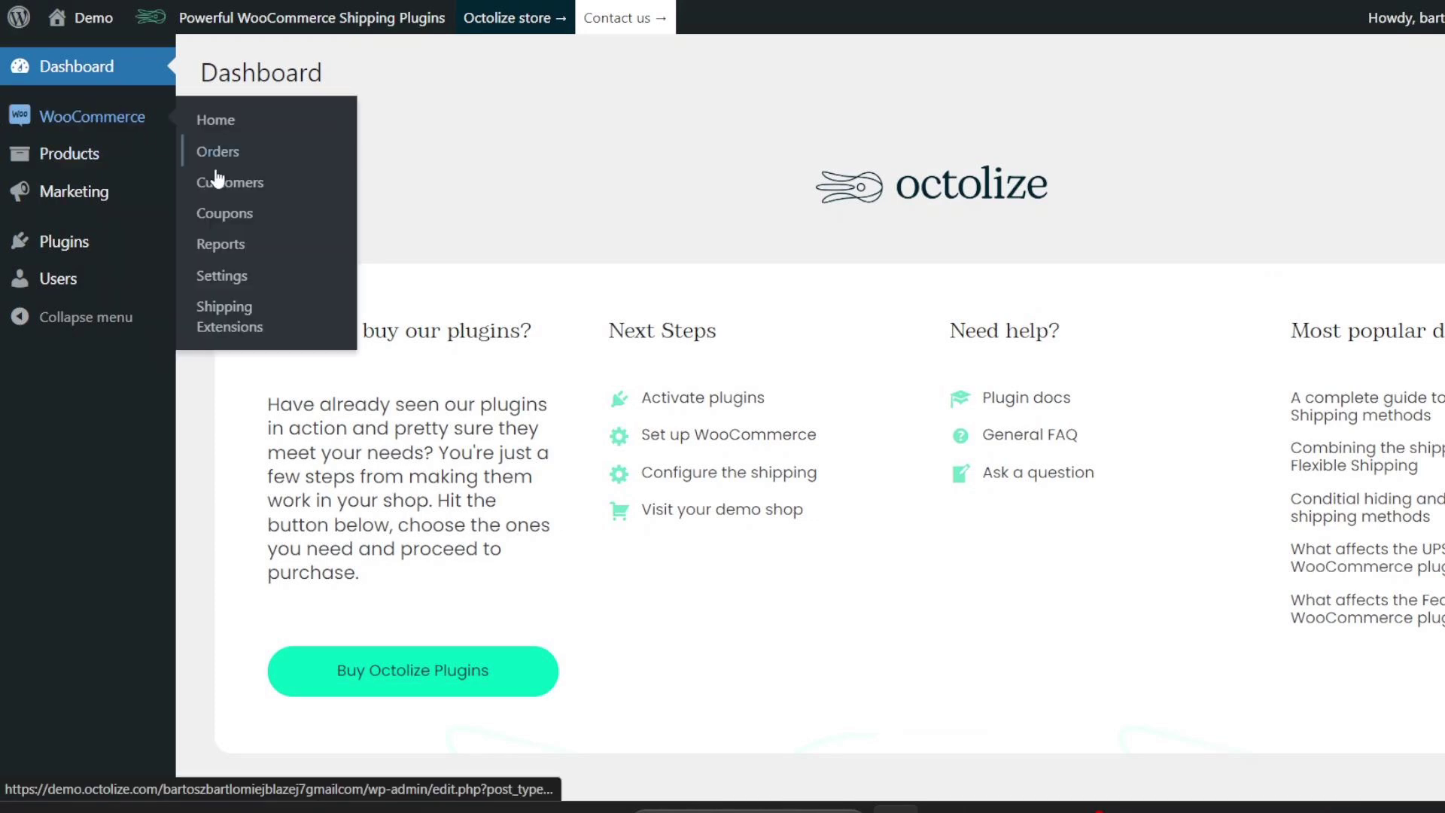
In WooCommerce shipping settings, add a new shipping zone with United States (US) as its region
left_click(240, 290)
left_click(512, 165)
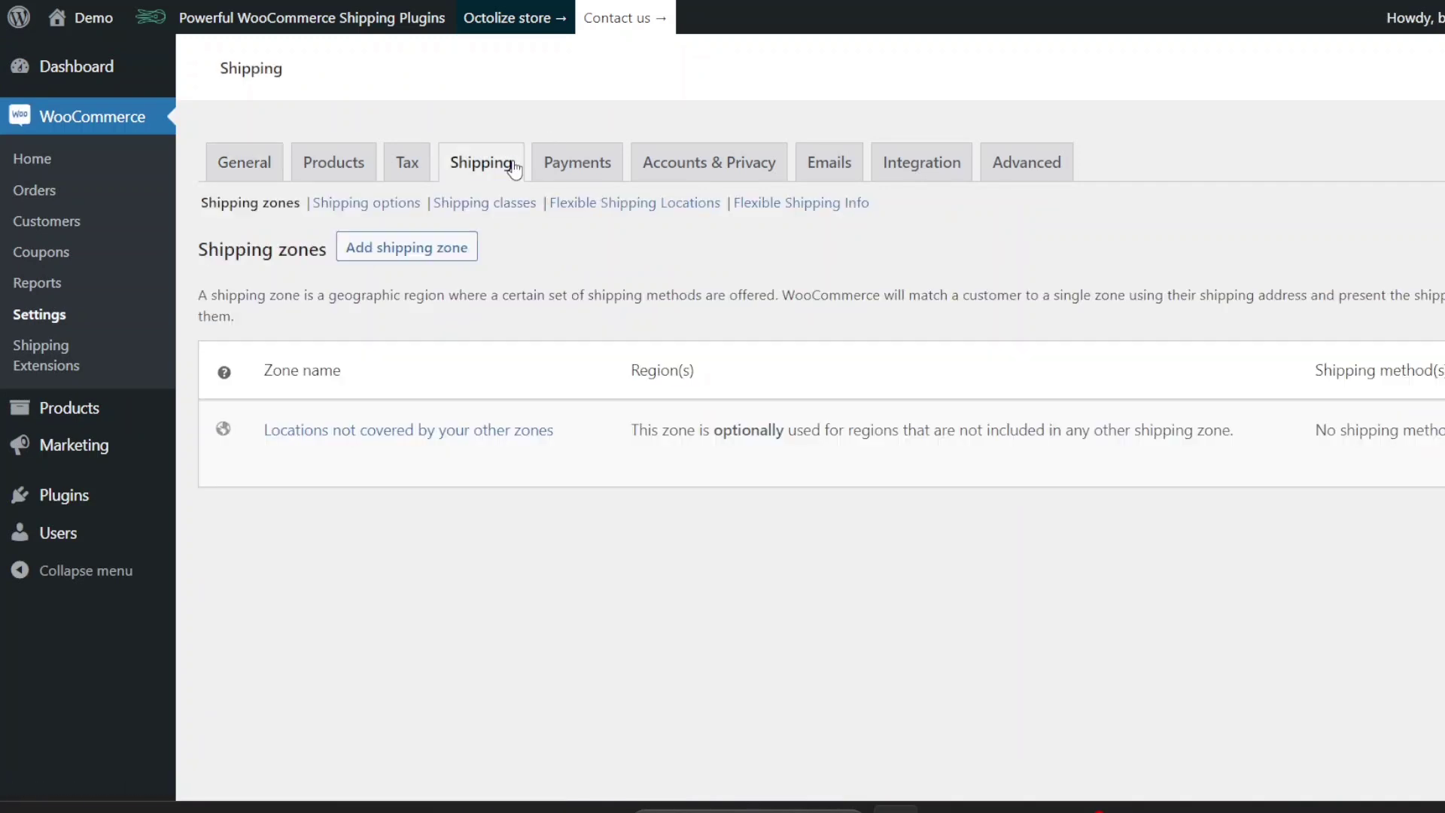
left_click(436, 249)
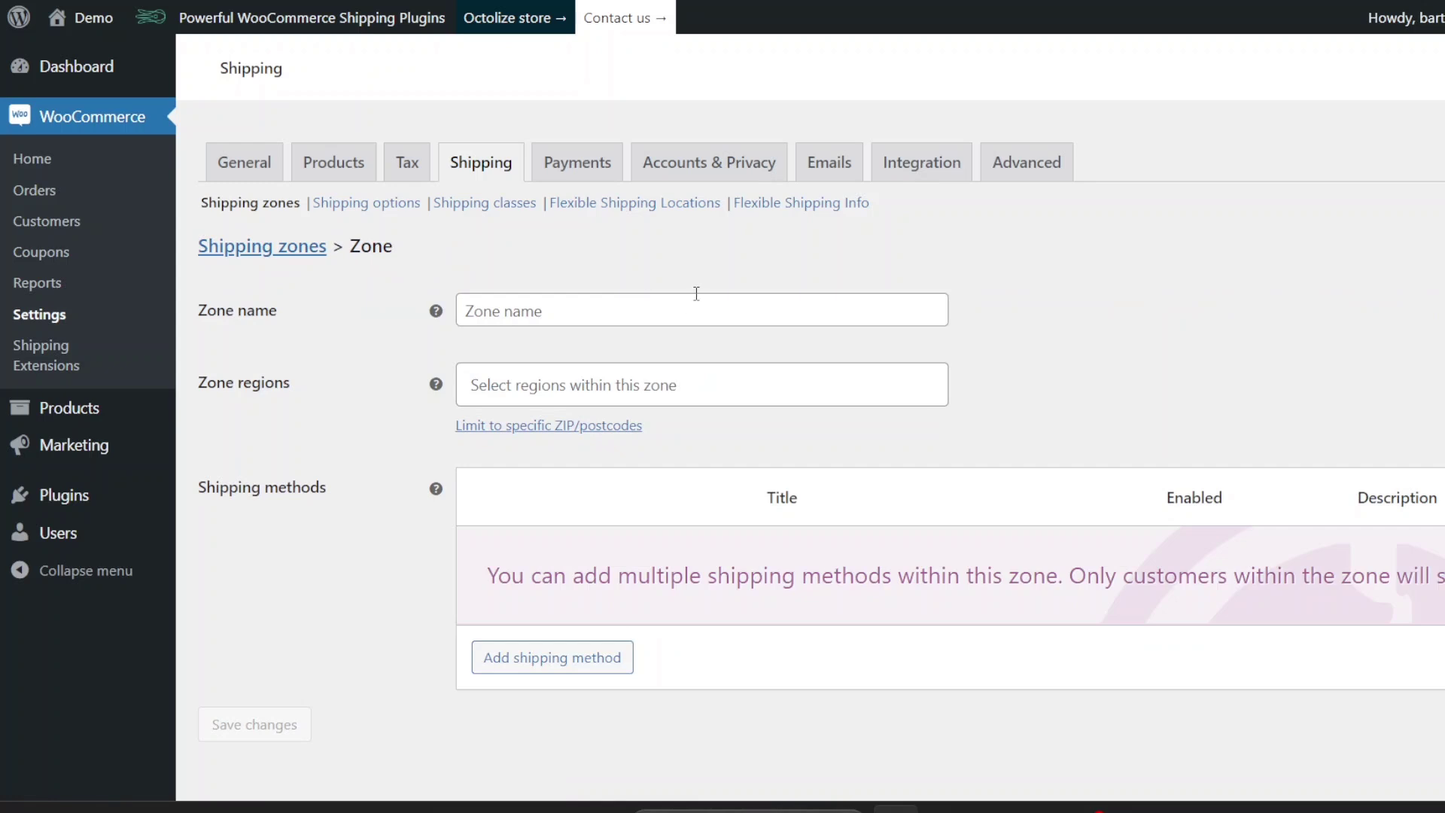
left_click(697, 384)
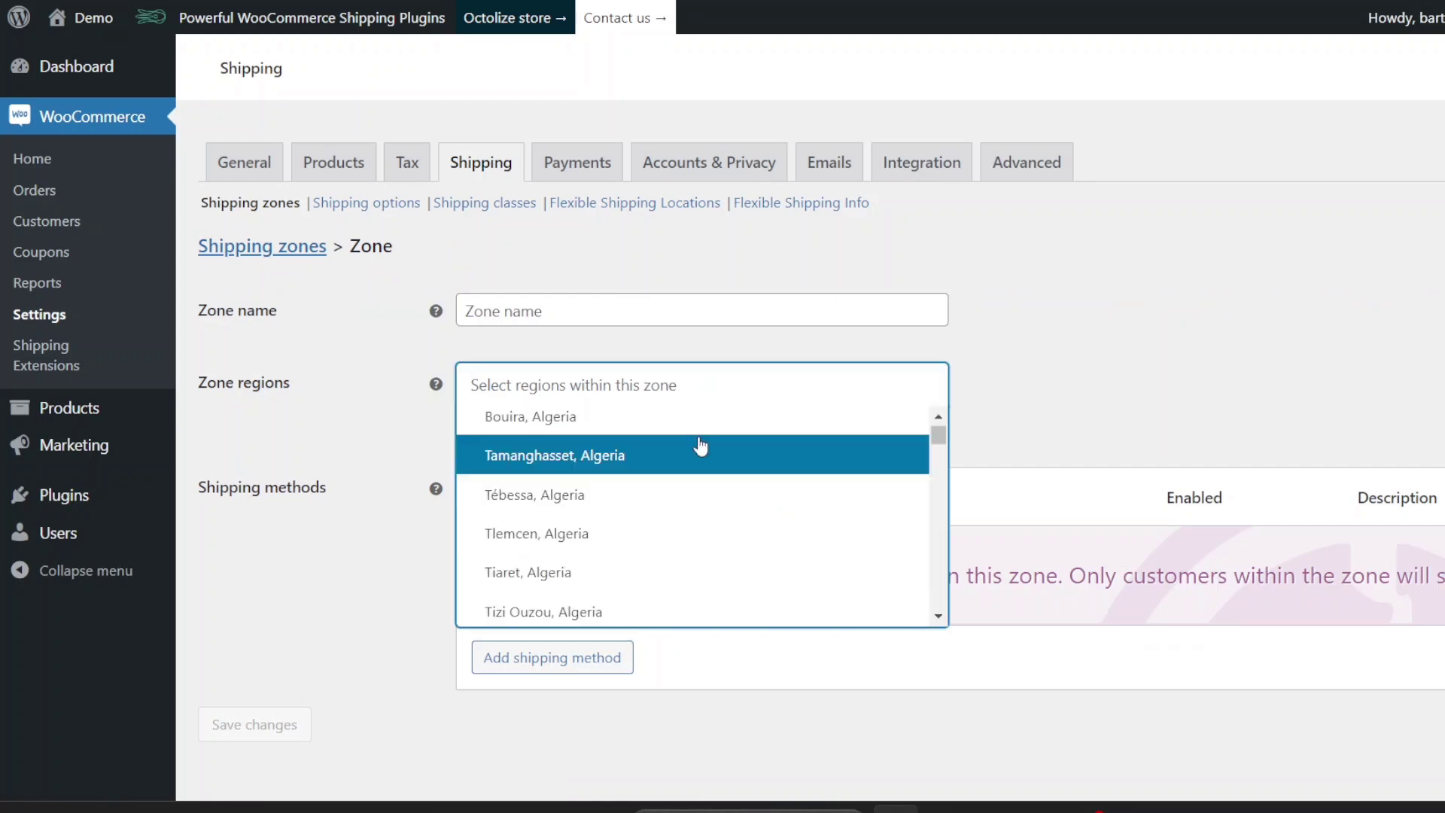
type("unite")
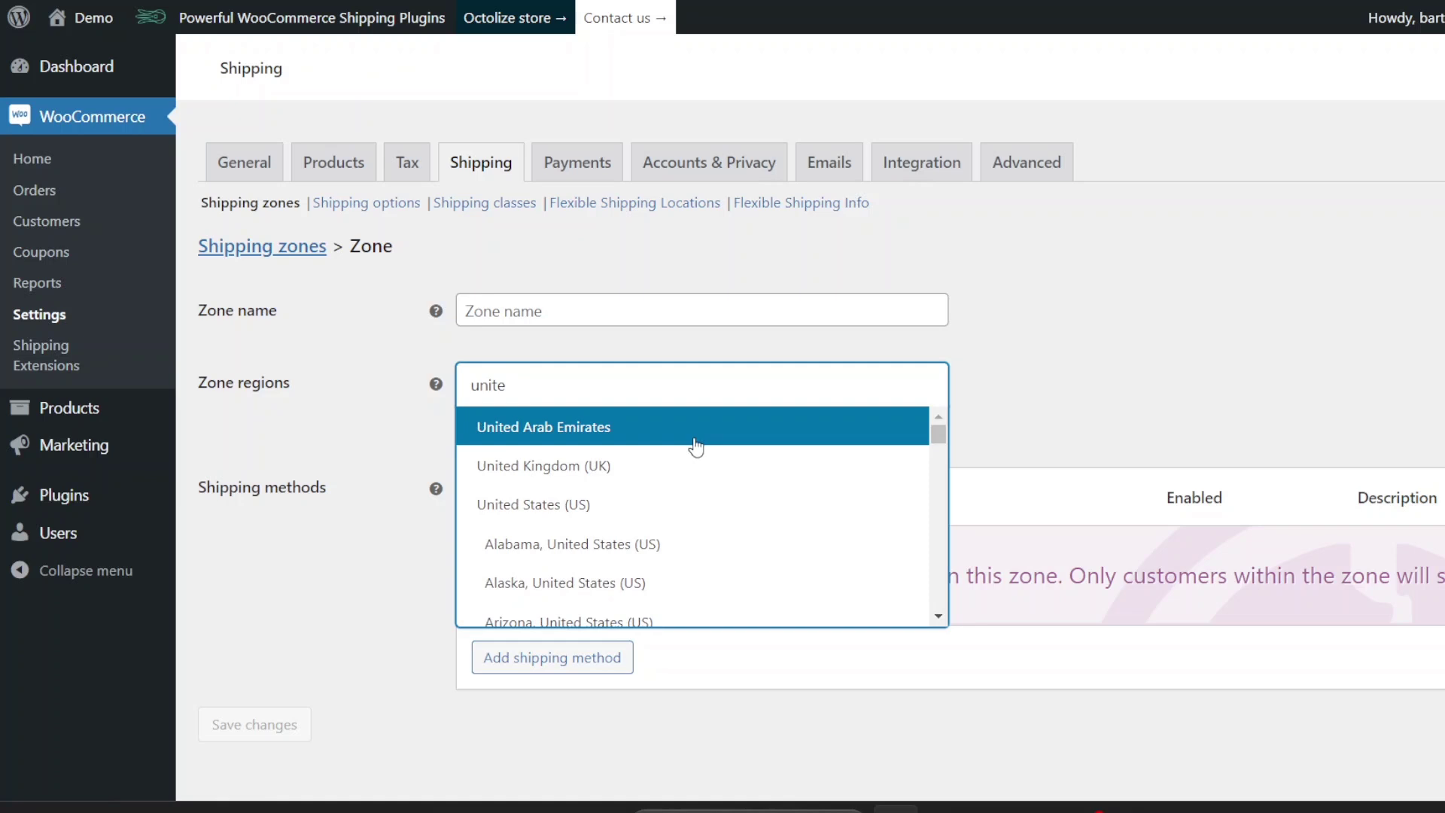
left_click(592, 504)
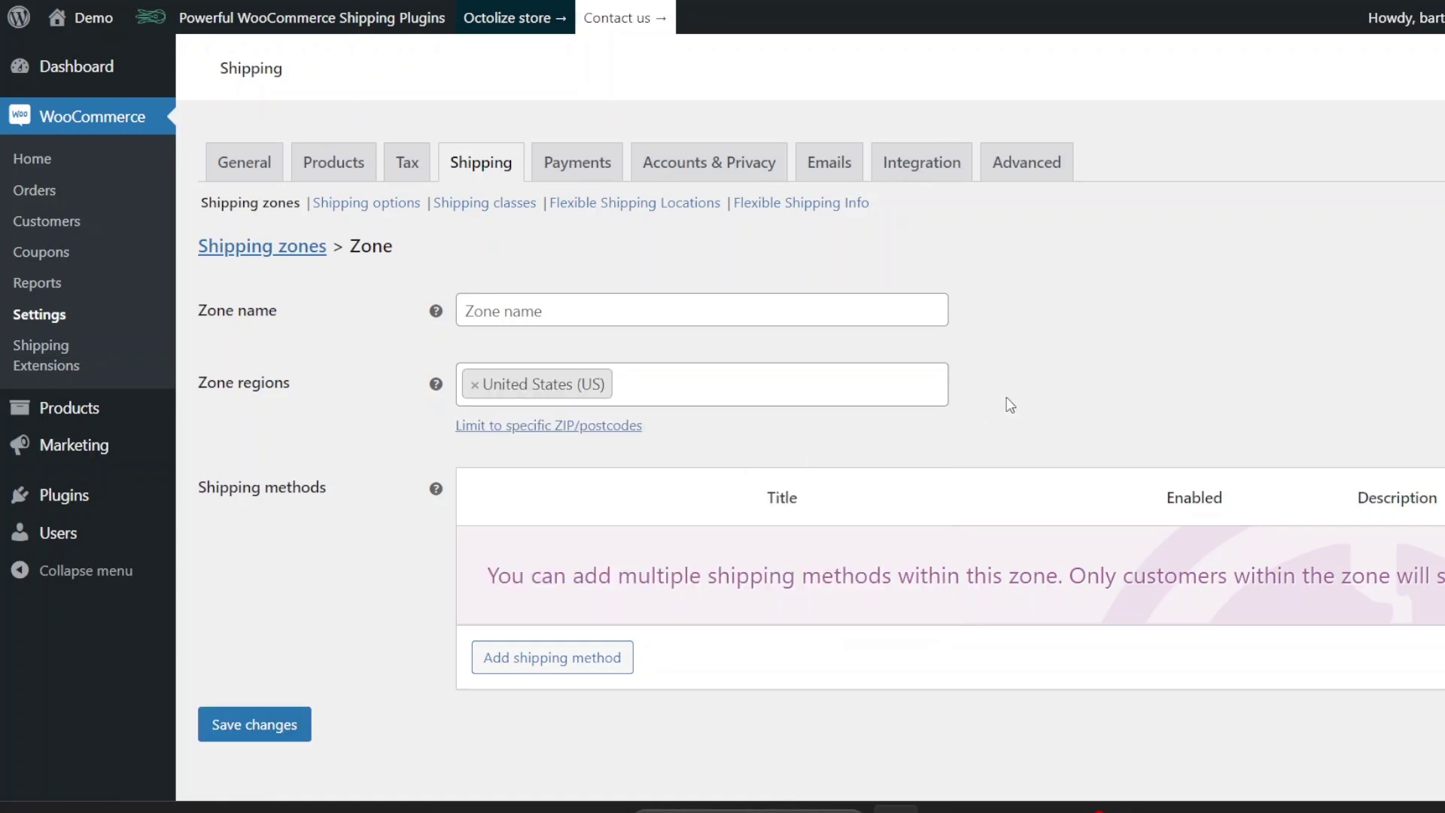
Limit the zone to specific postcodes, clearing the example entries and entering AB10*
left_click(538, 428)
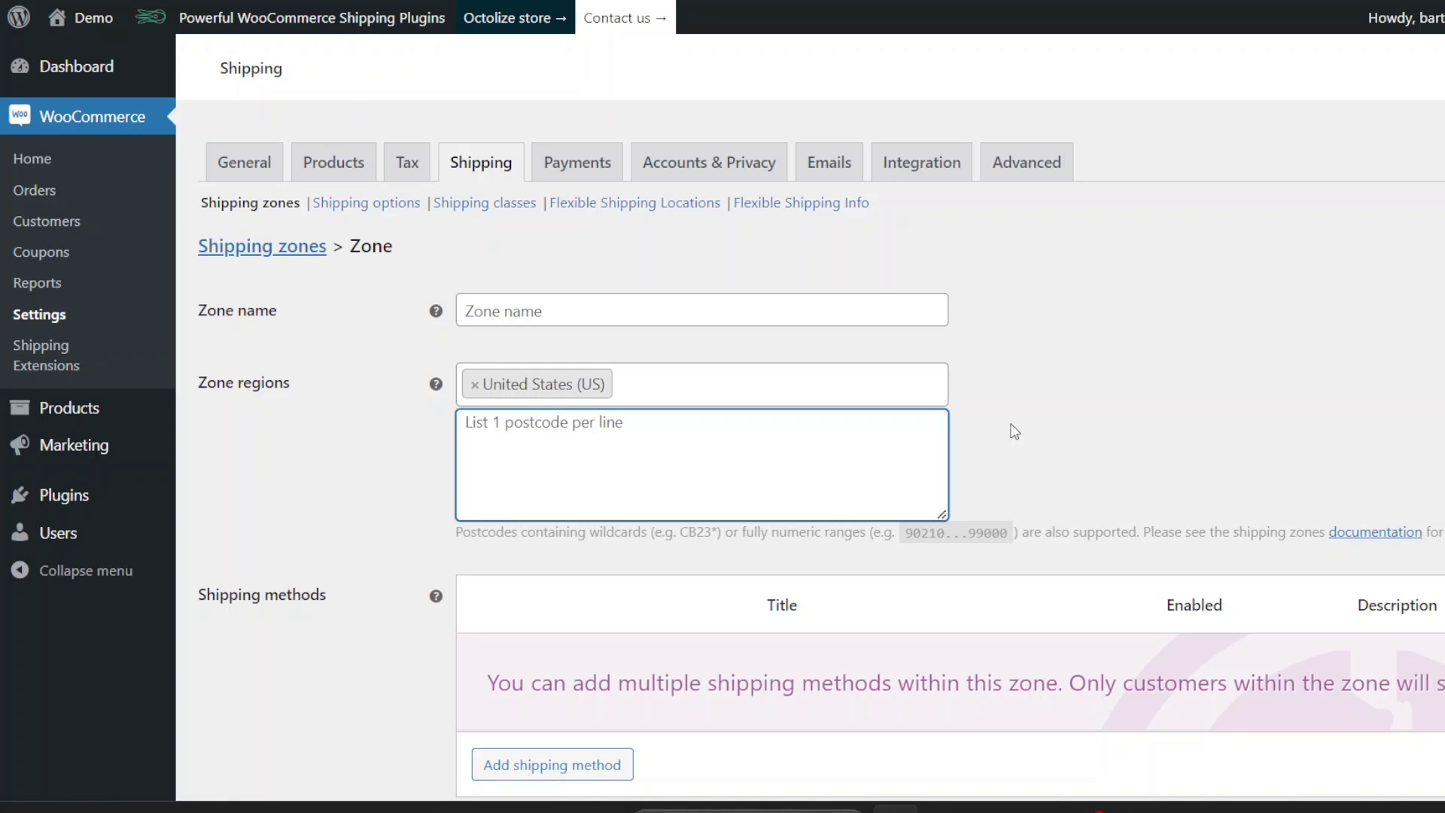
type("AB")
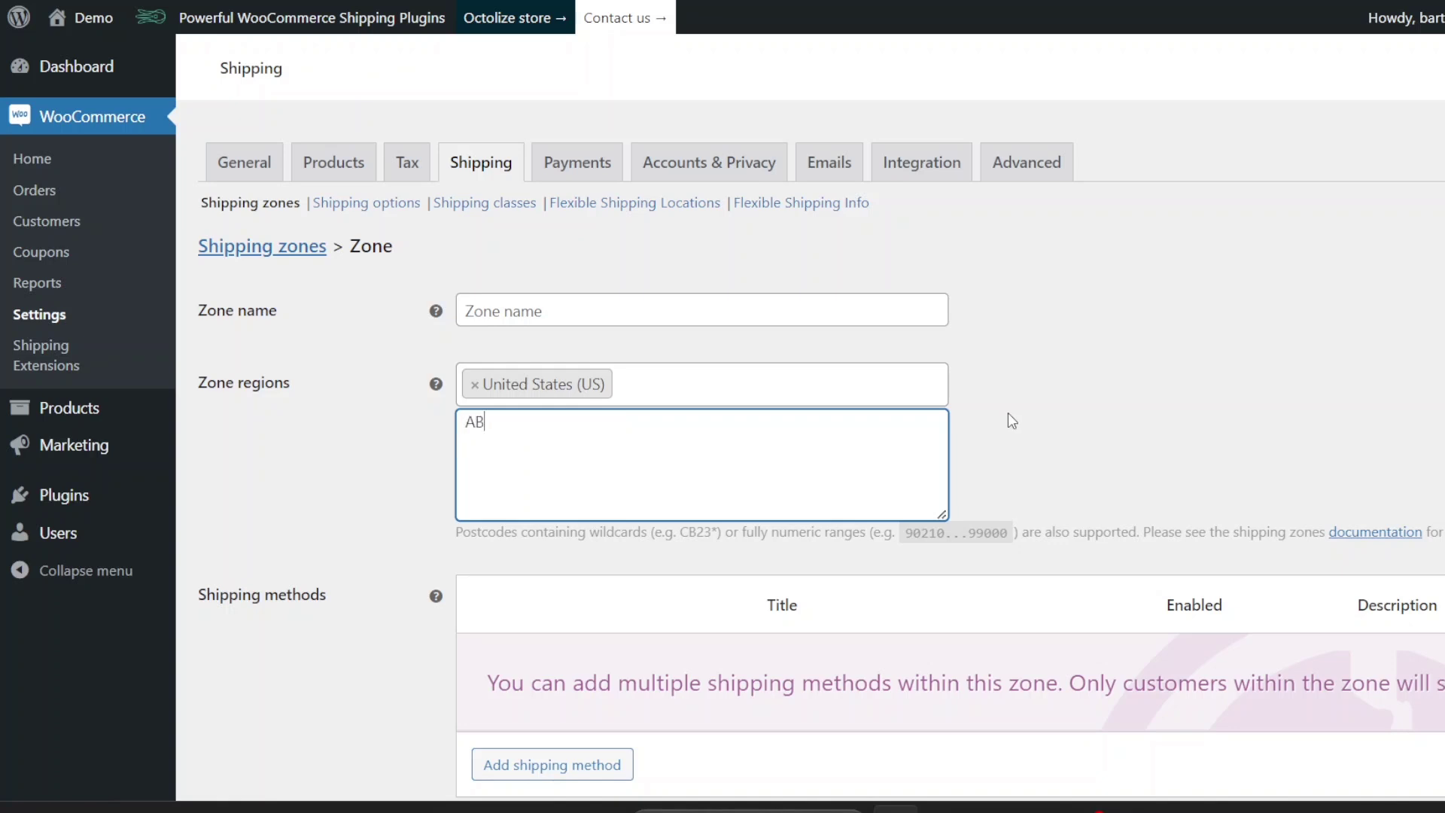
type("10 1")
type("AJ")
key("ctrl+a")
key("BackSpace")
type("90210...99000")
key("ctrl+a")
key("BackSpace")
type("AB")
type("10*")
left_click(1022, 460)
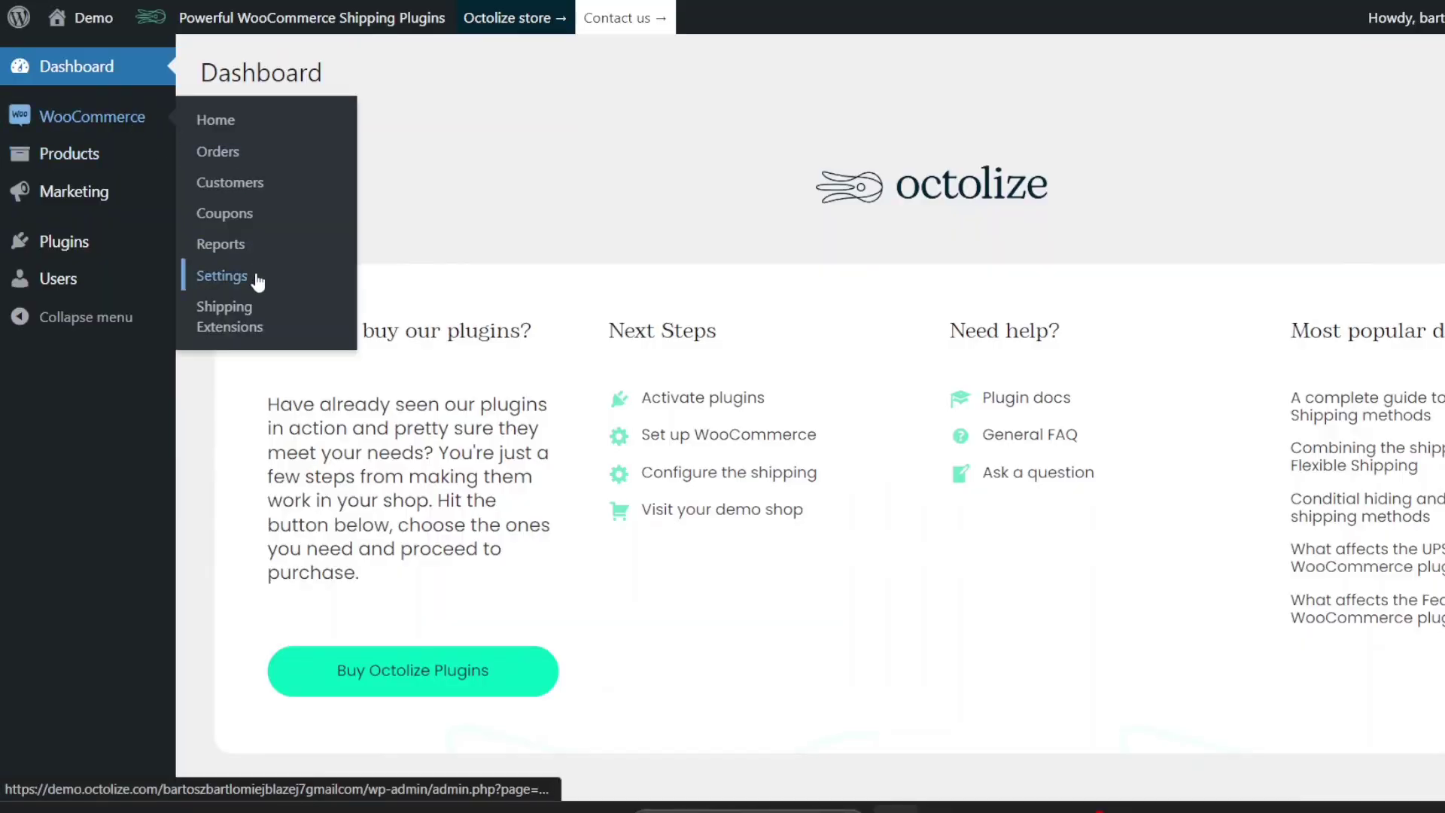
Go to the Flexible Shipping Locations page in WooCommerce shipping settings
left_click(249, 282)
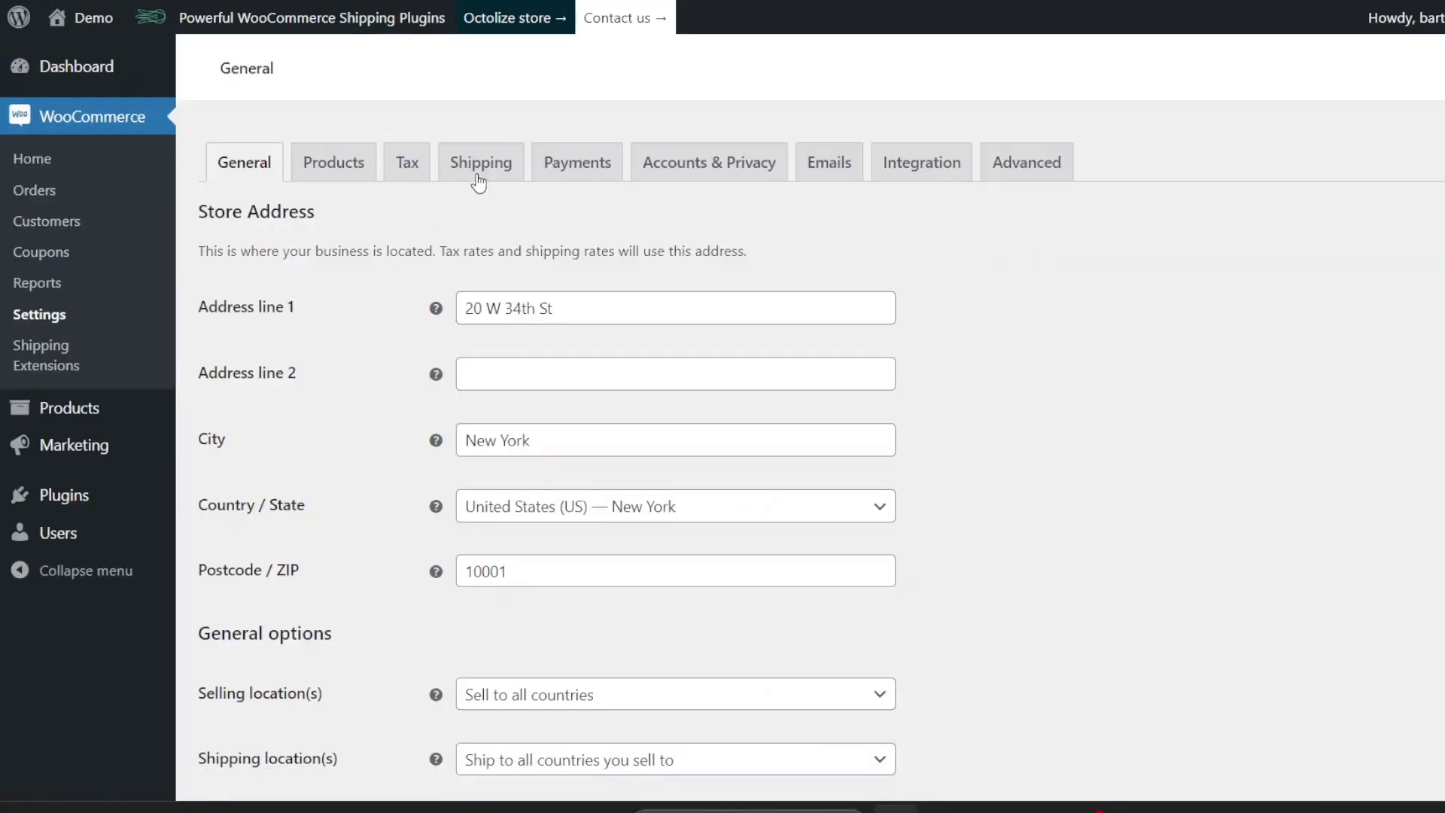
left_click(479, 172)
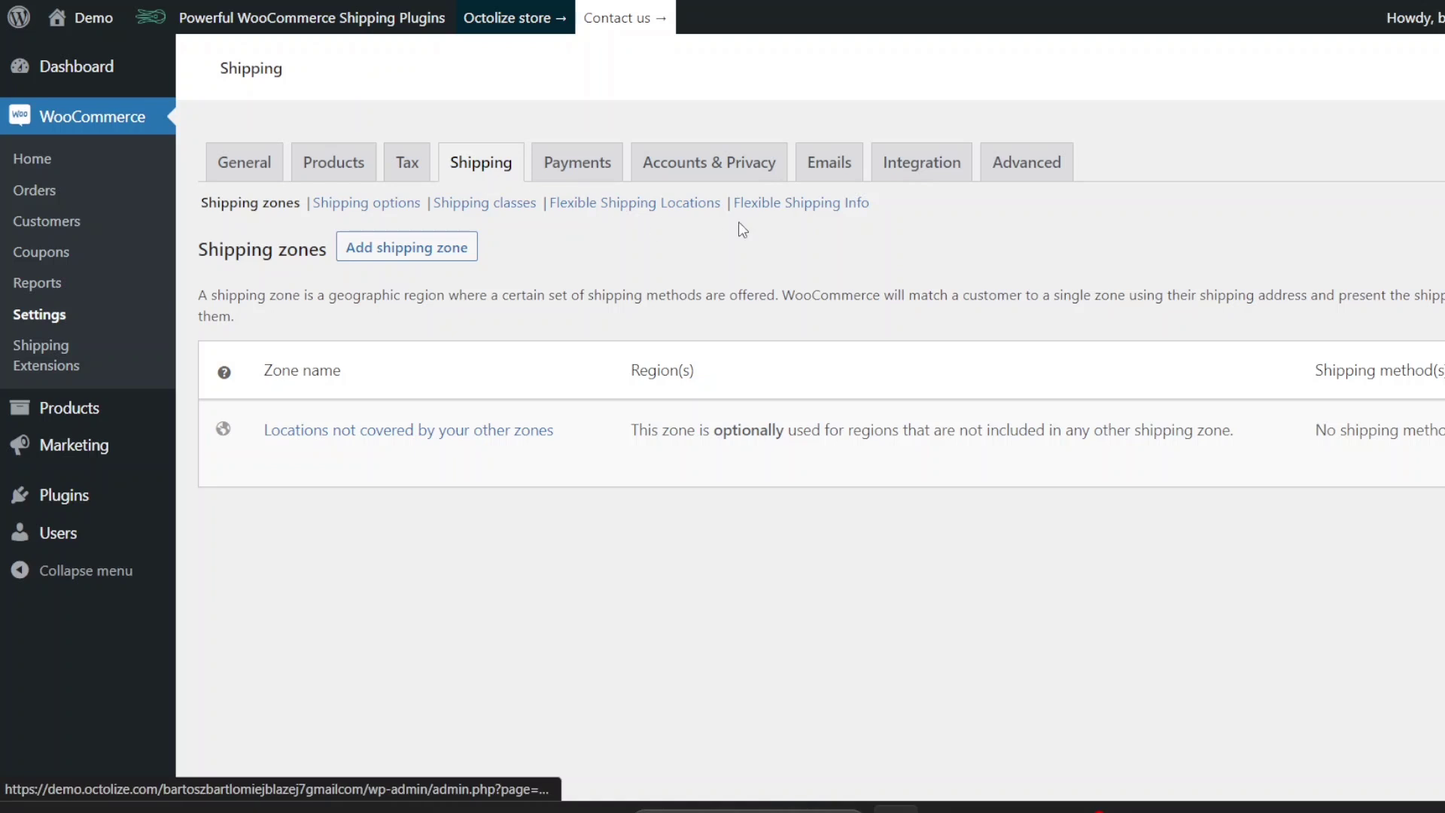
left_click(712, 205)
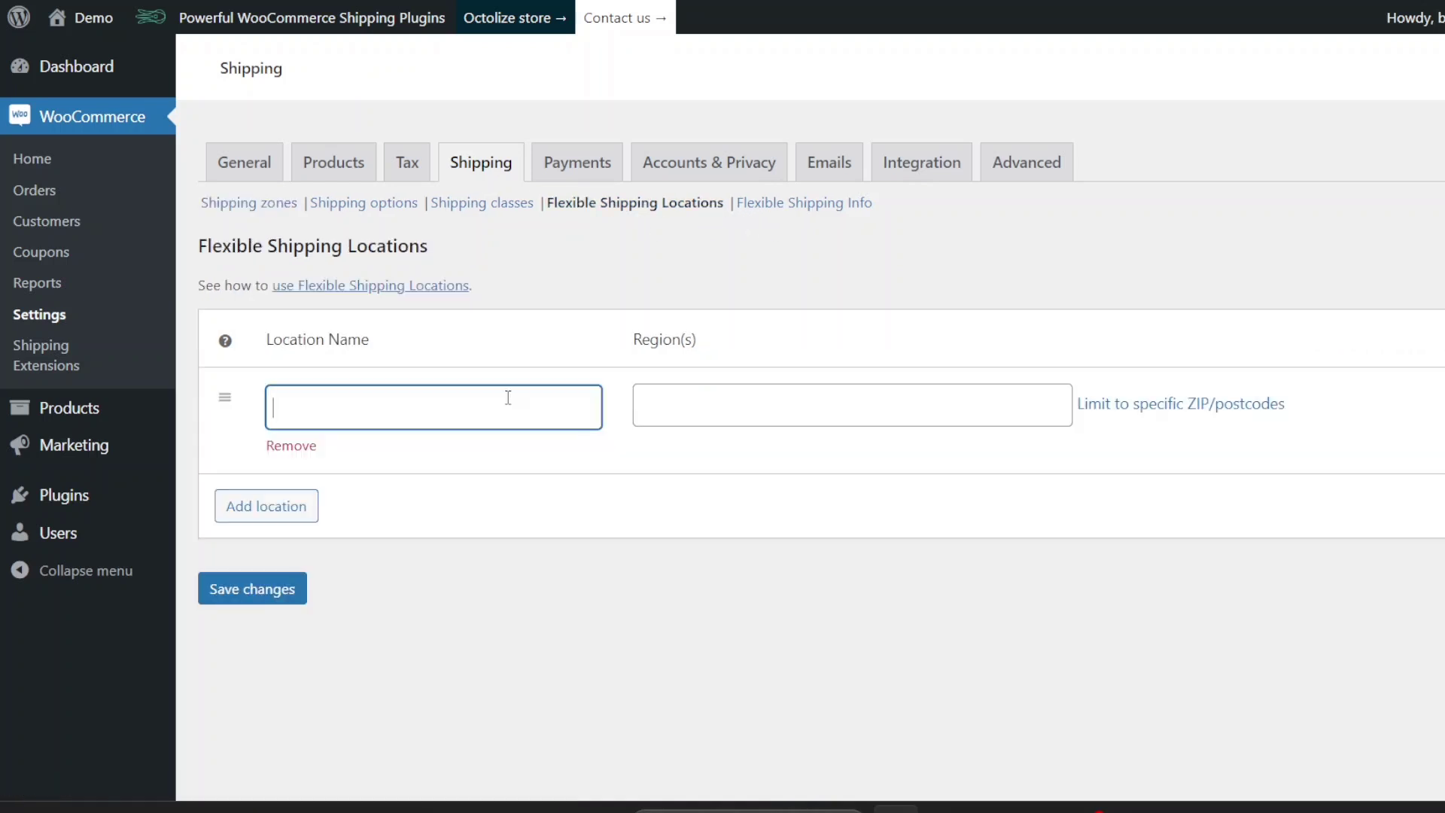
type("Fi")
type("rst custom location")
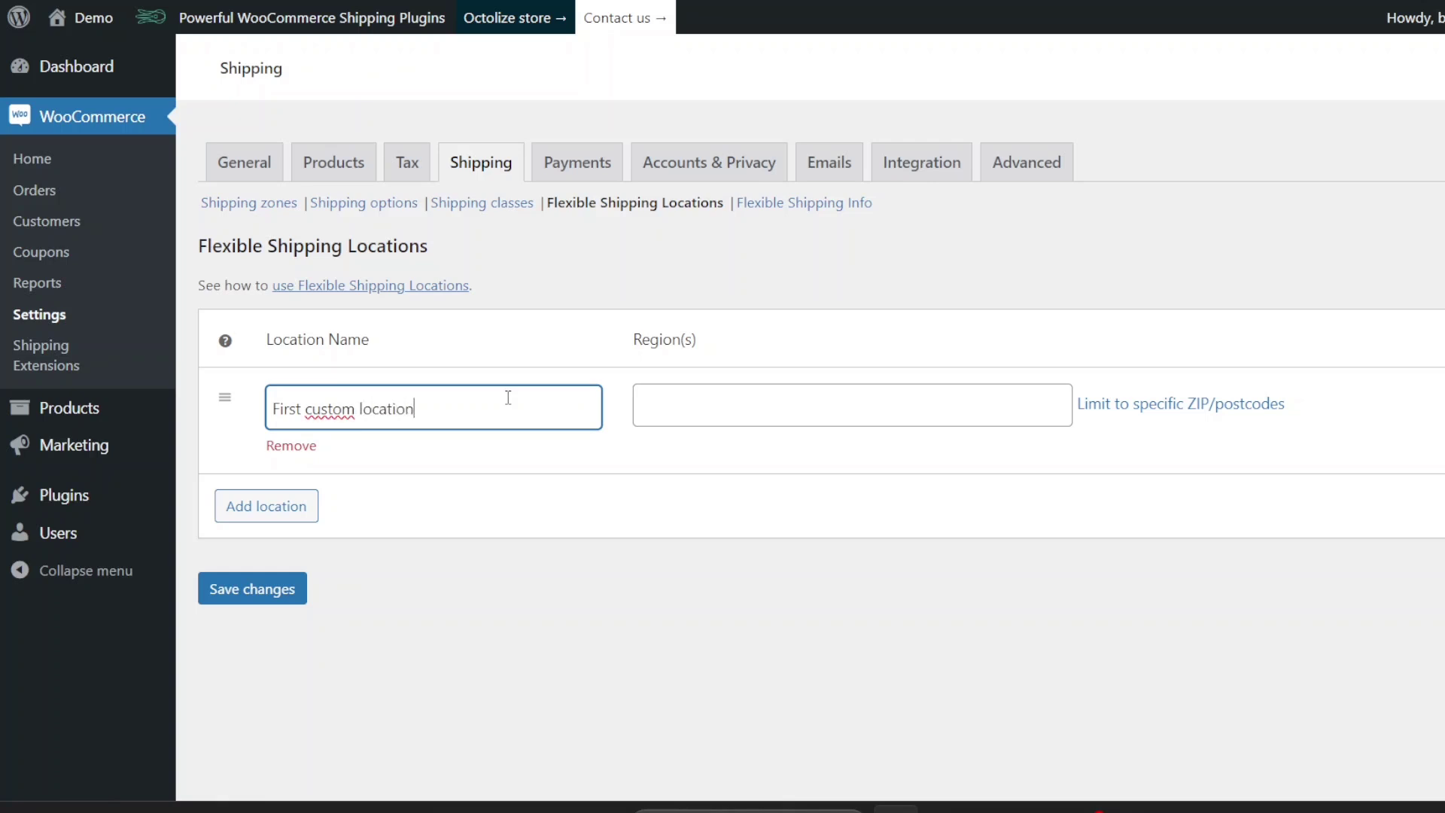
Set First custom location to United States with AB10*, and add Second custom location with AB20*
left_click(816, 392)
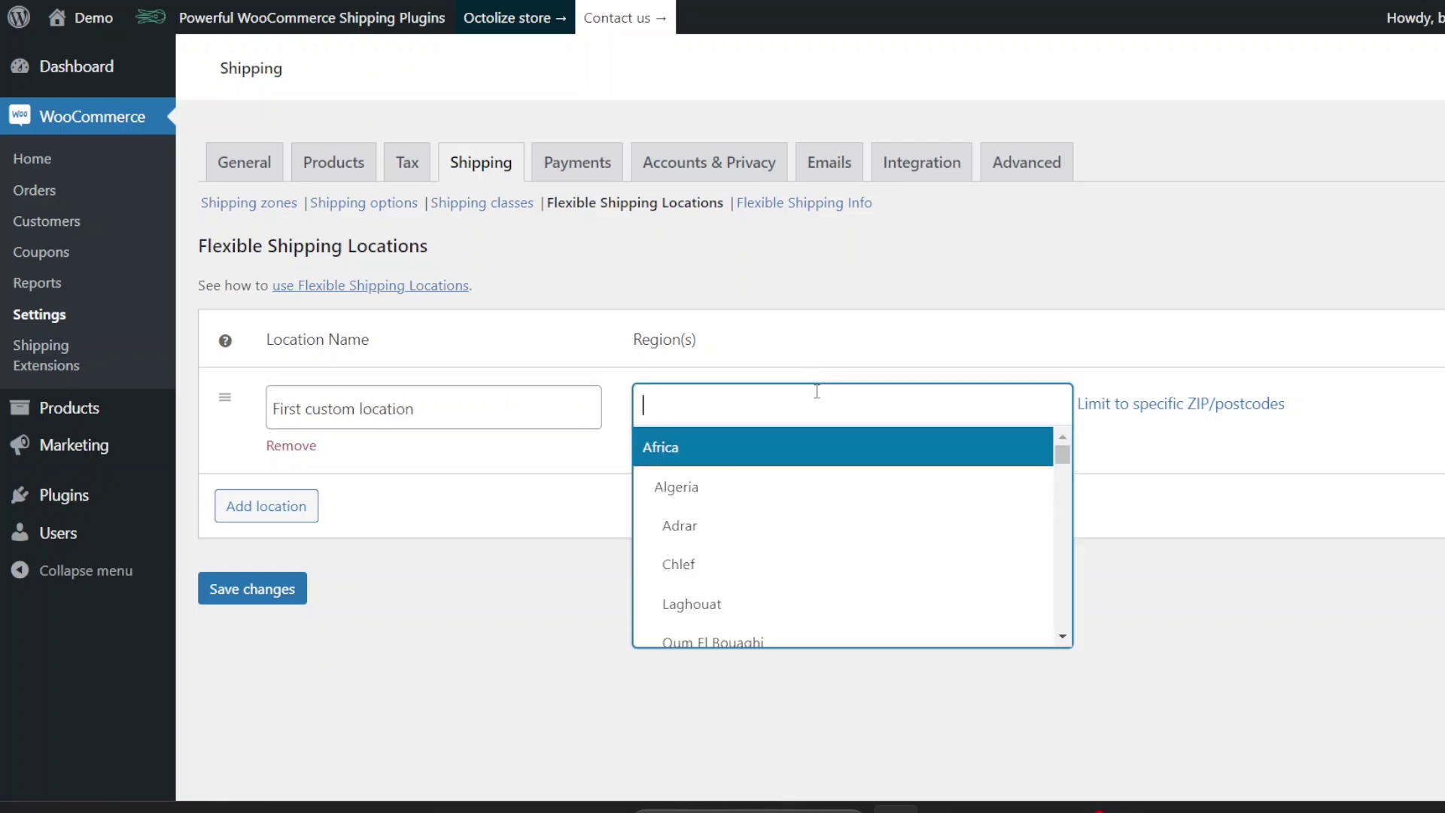
type("United")
left_click(804, 523)
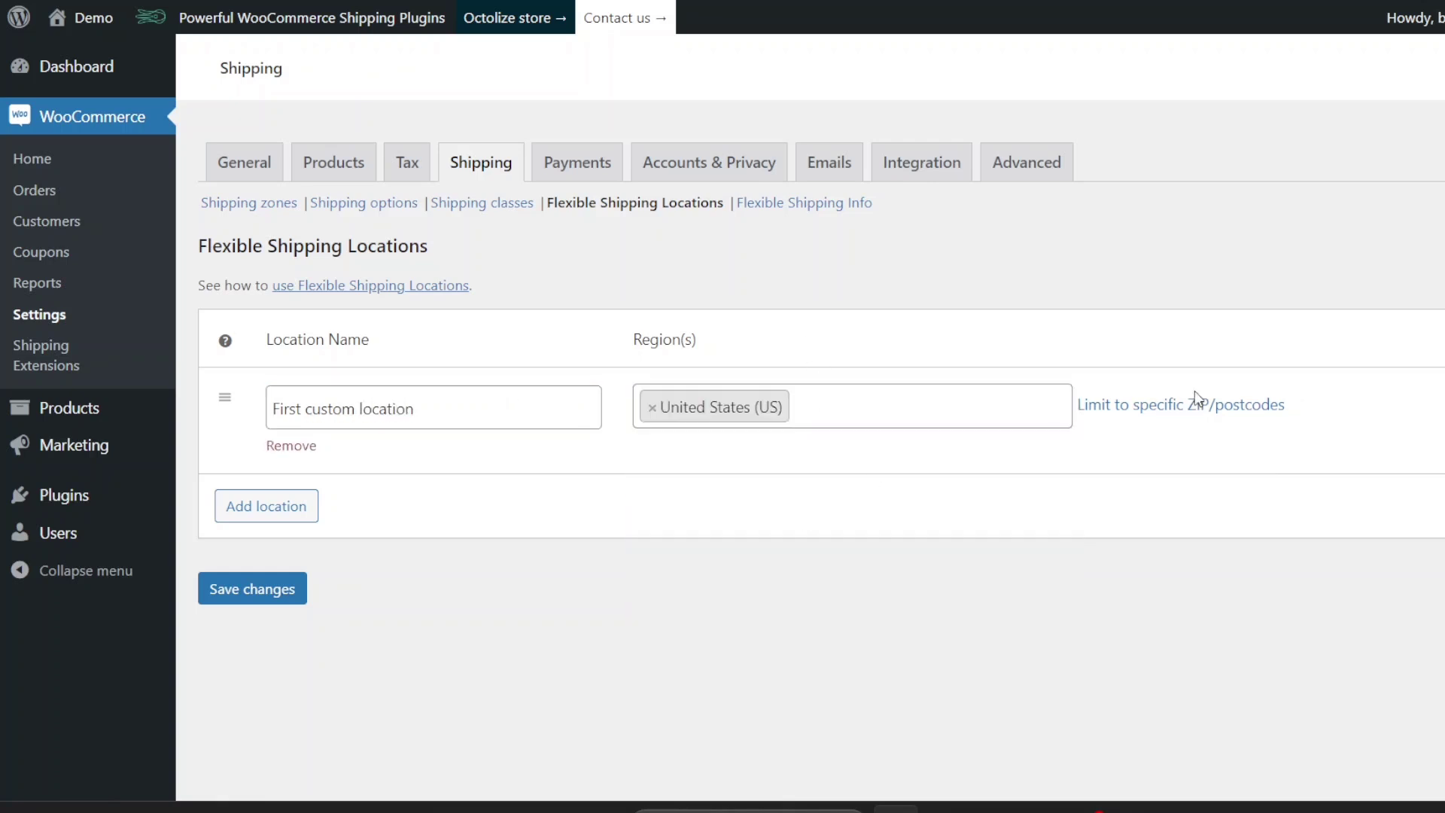
left_click(1258, 413)
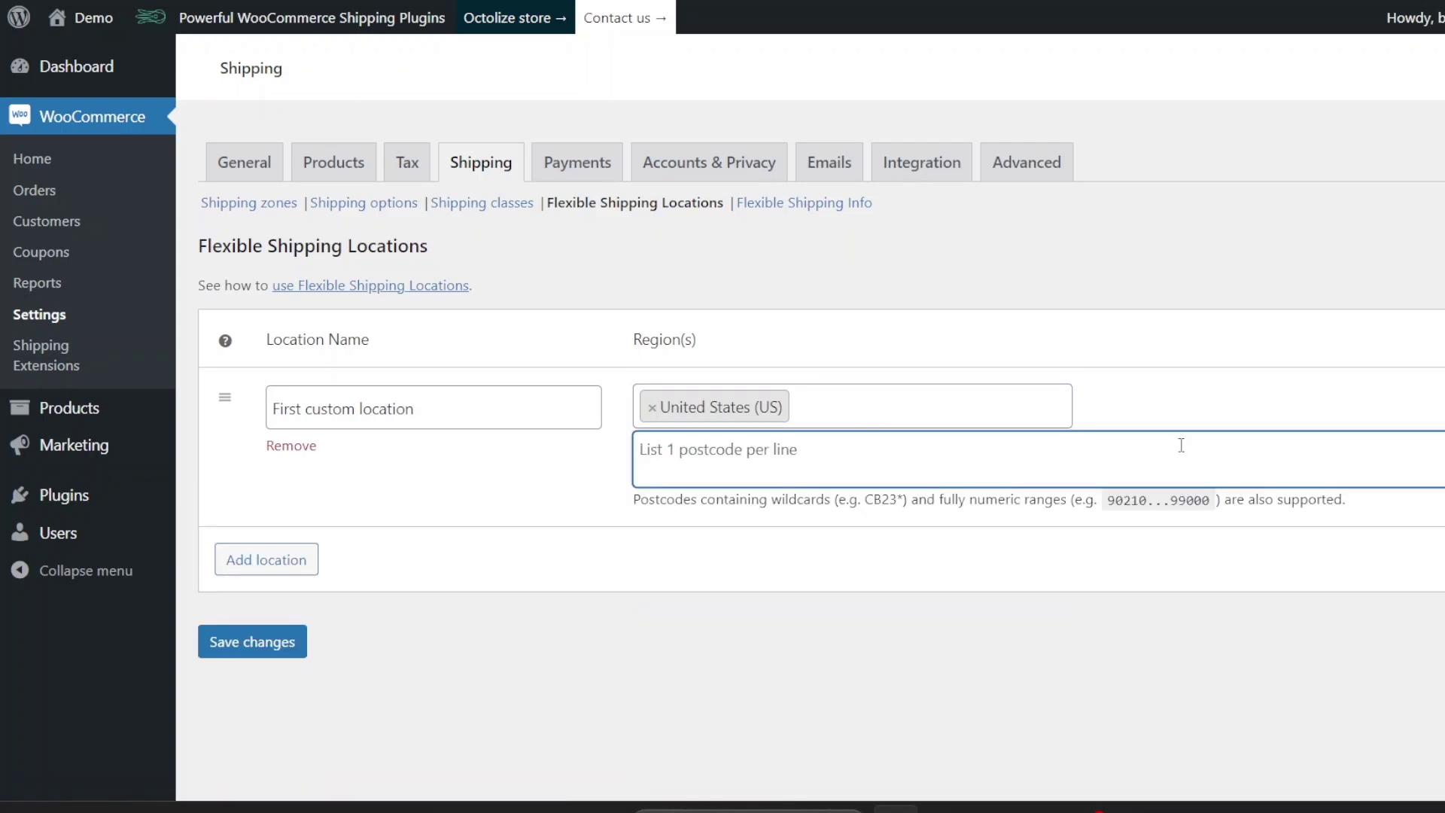
type("AB10")
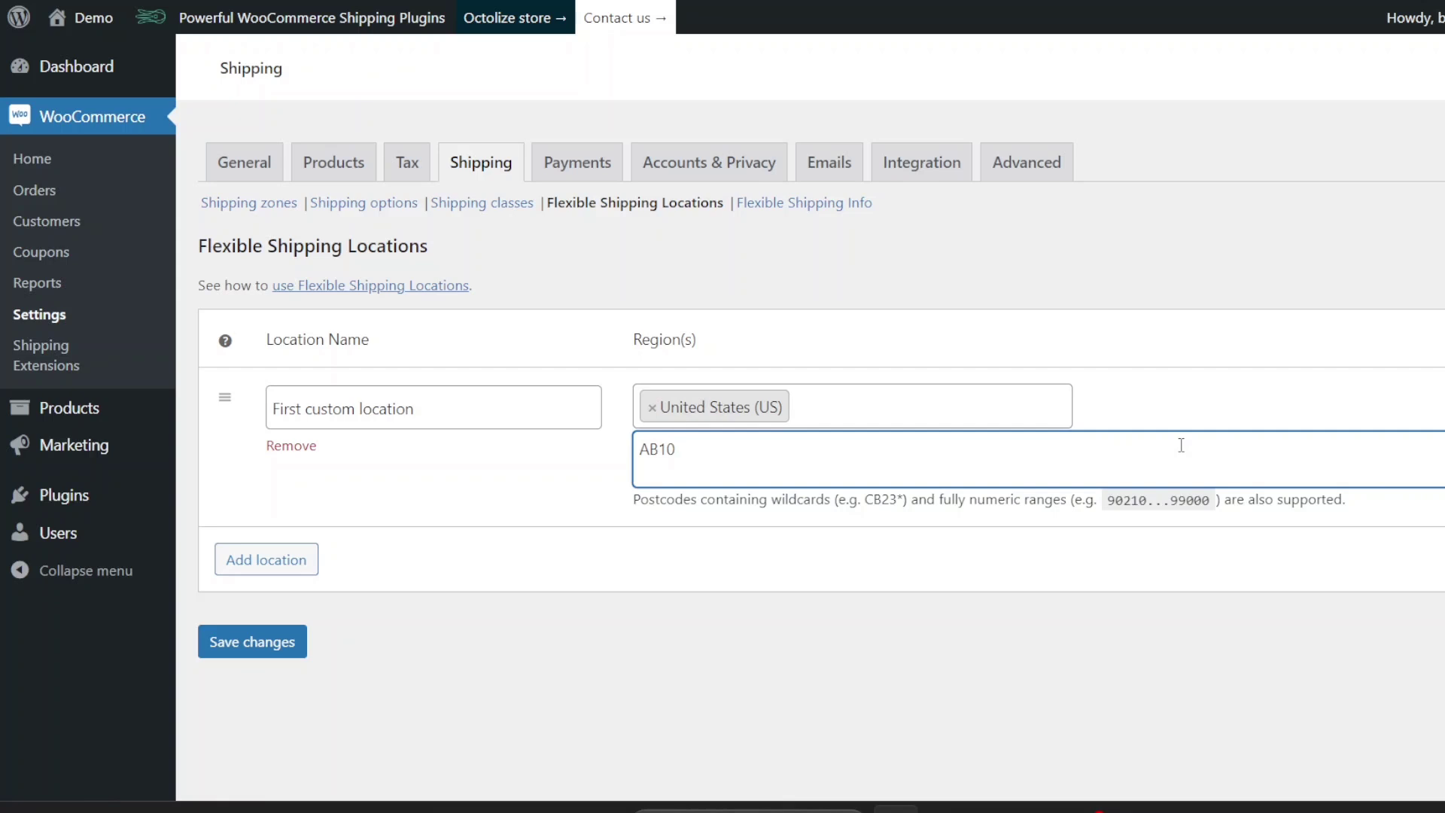
type("*")
left_click(1055, 581)
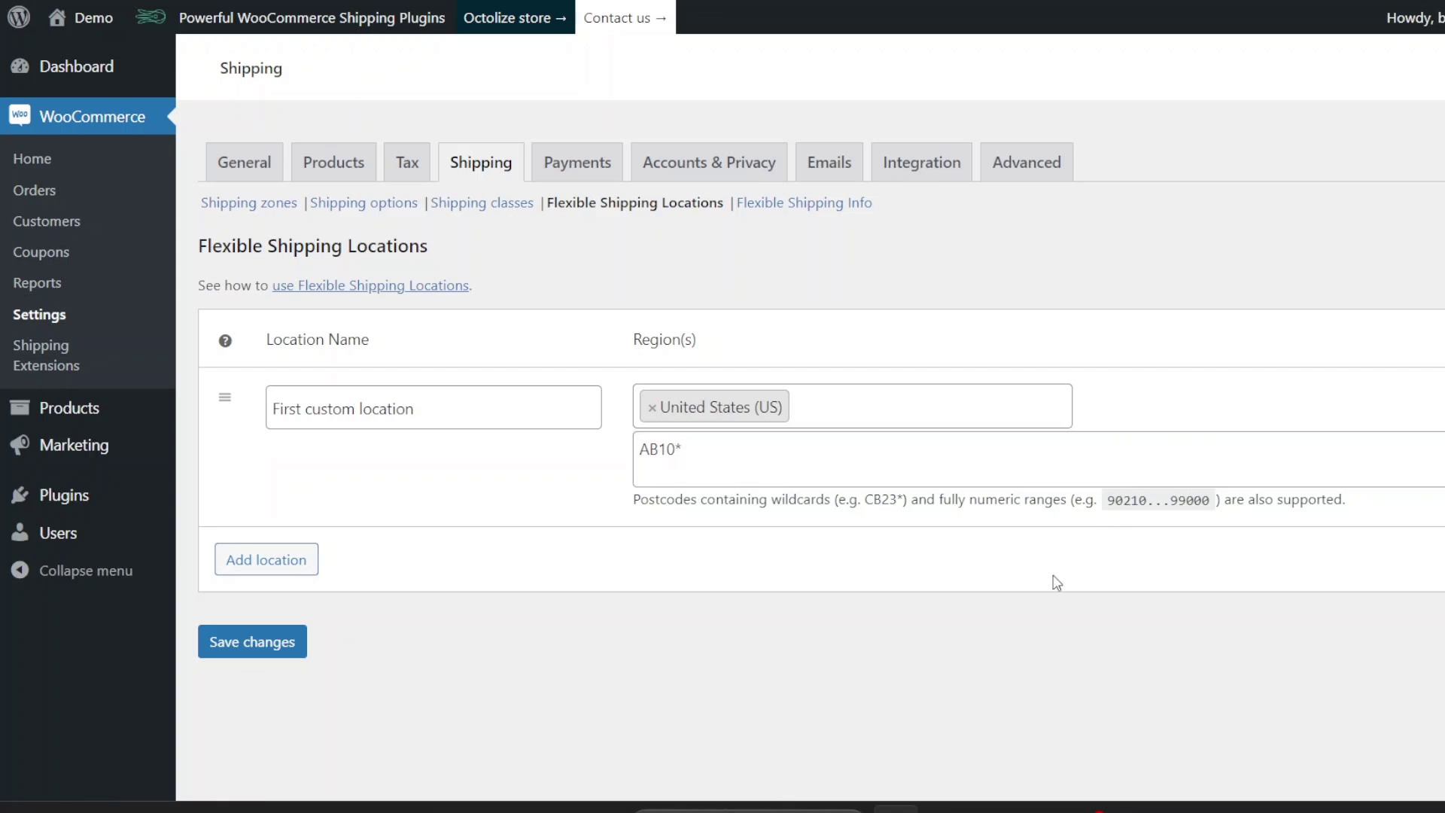
left_click(283, 565)
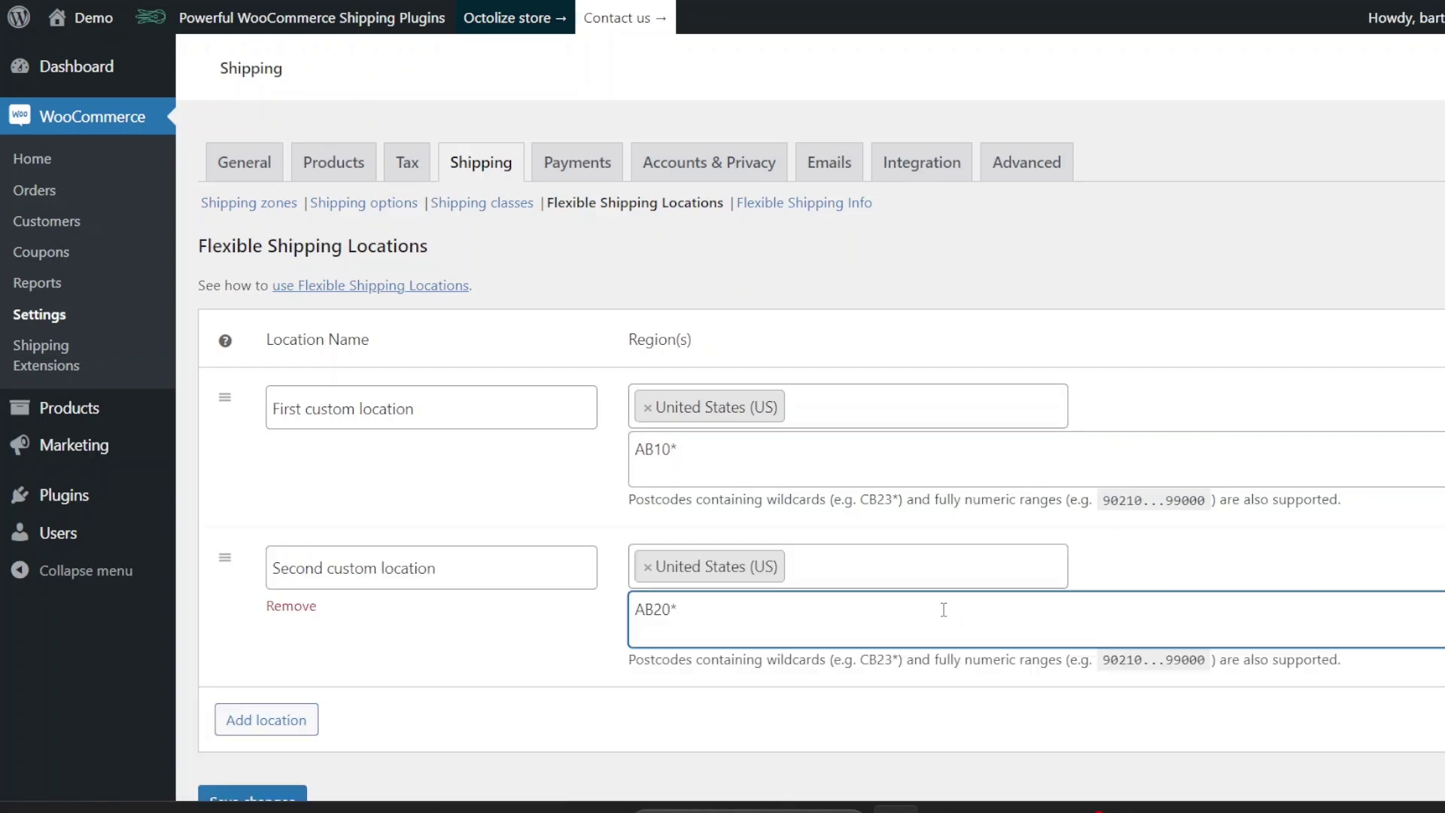
left_click(492, 668)
scroll(406, 791, "down", 2)
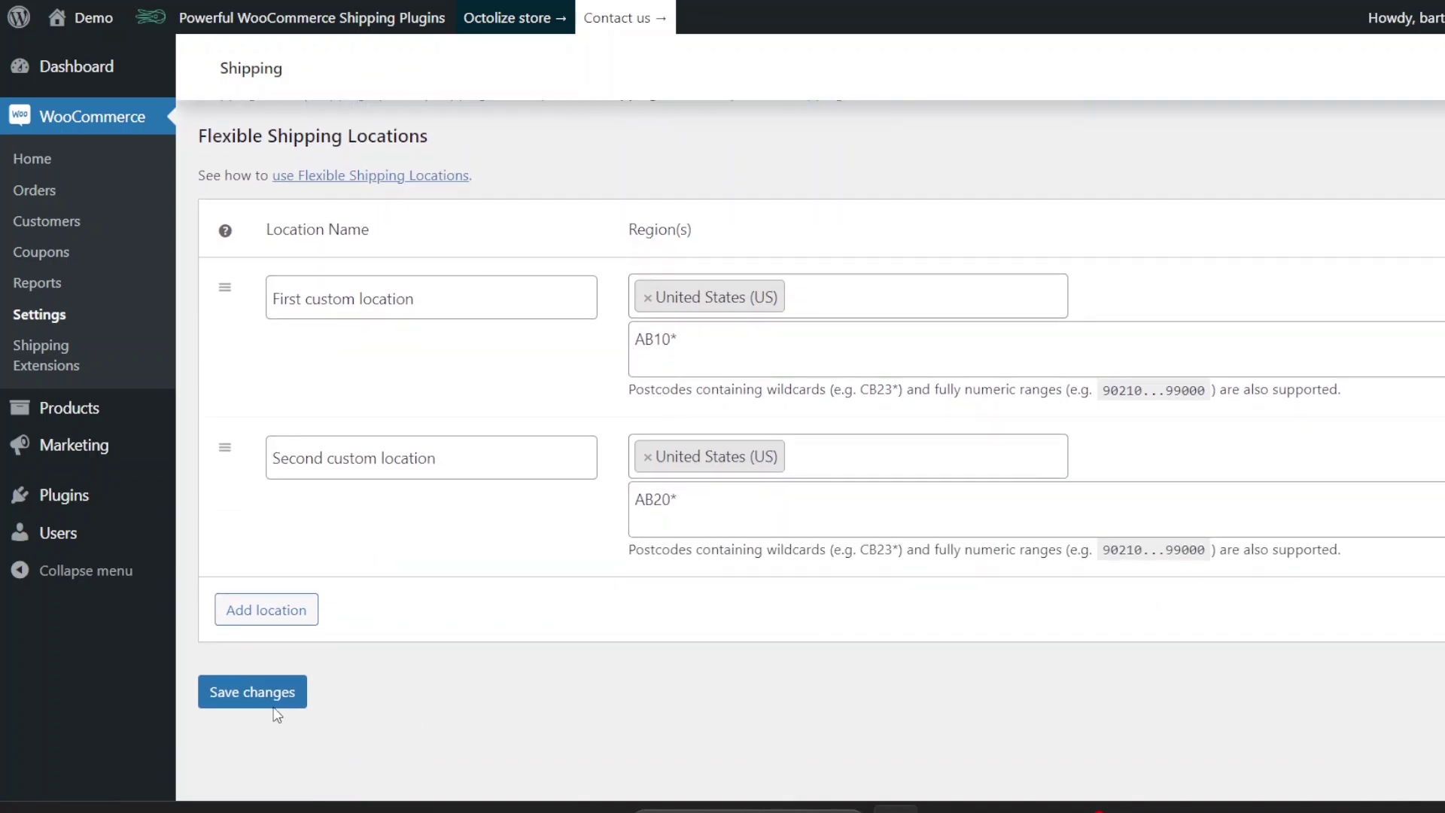
Save the two locations, then add a Flexible Shipping method to the USA zone and open its settings
left_click(269, 709)
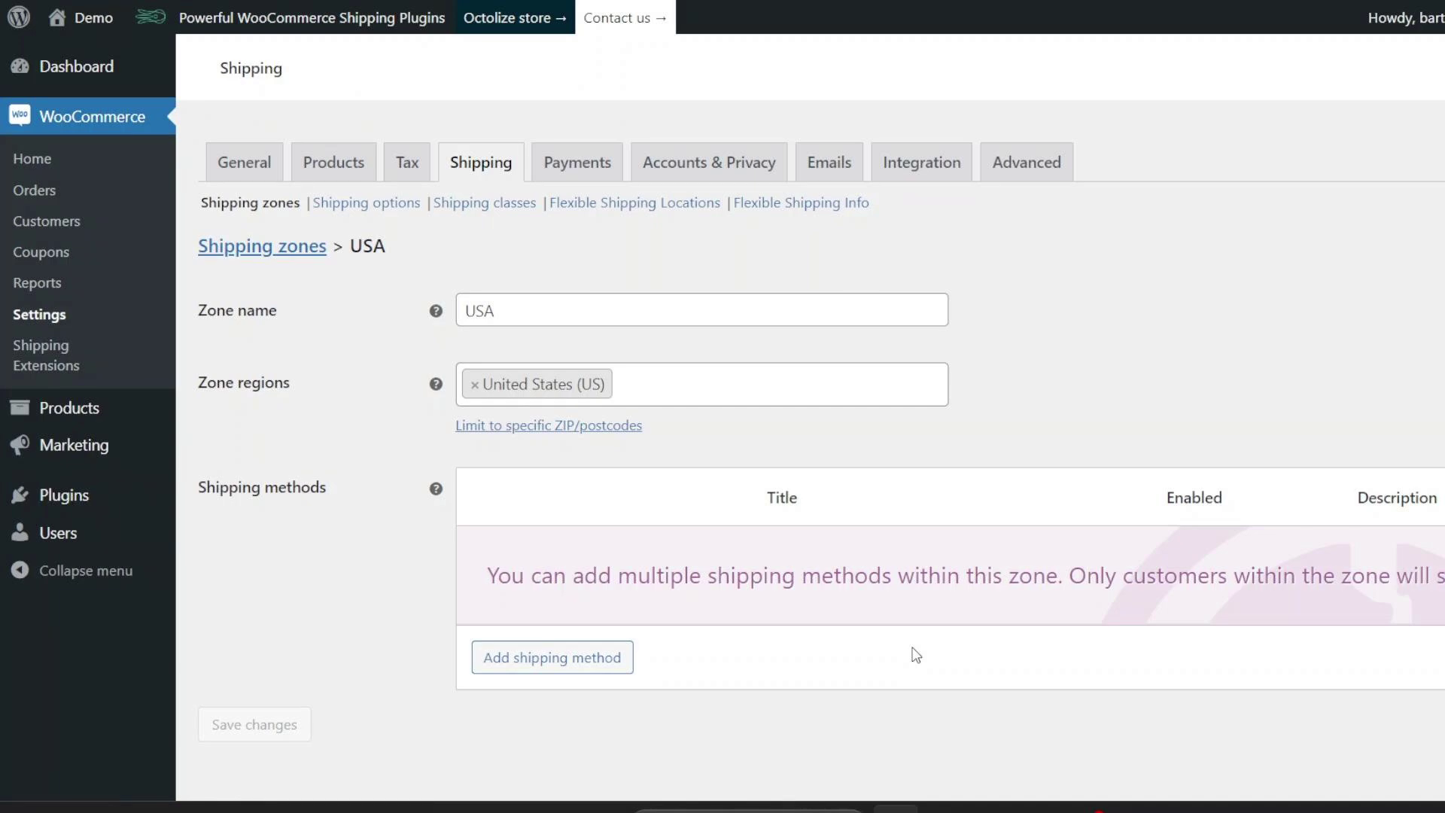
left_click(566, 665)
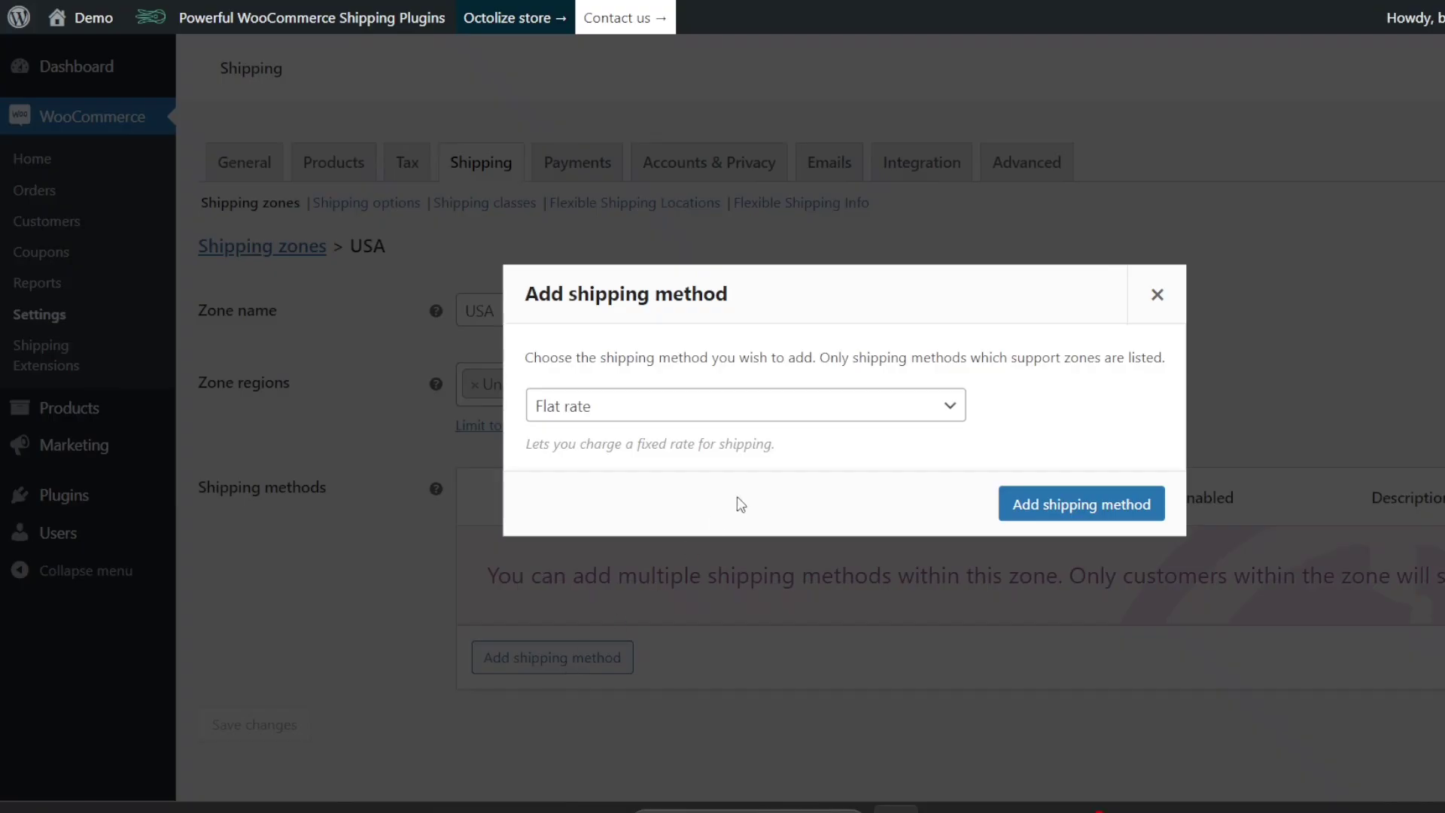
left_click(957, 409)
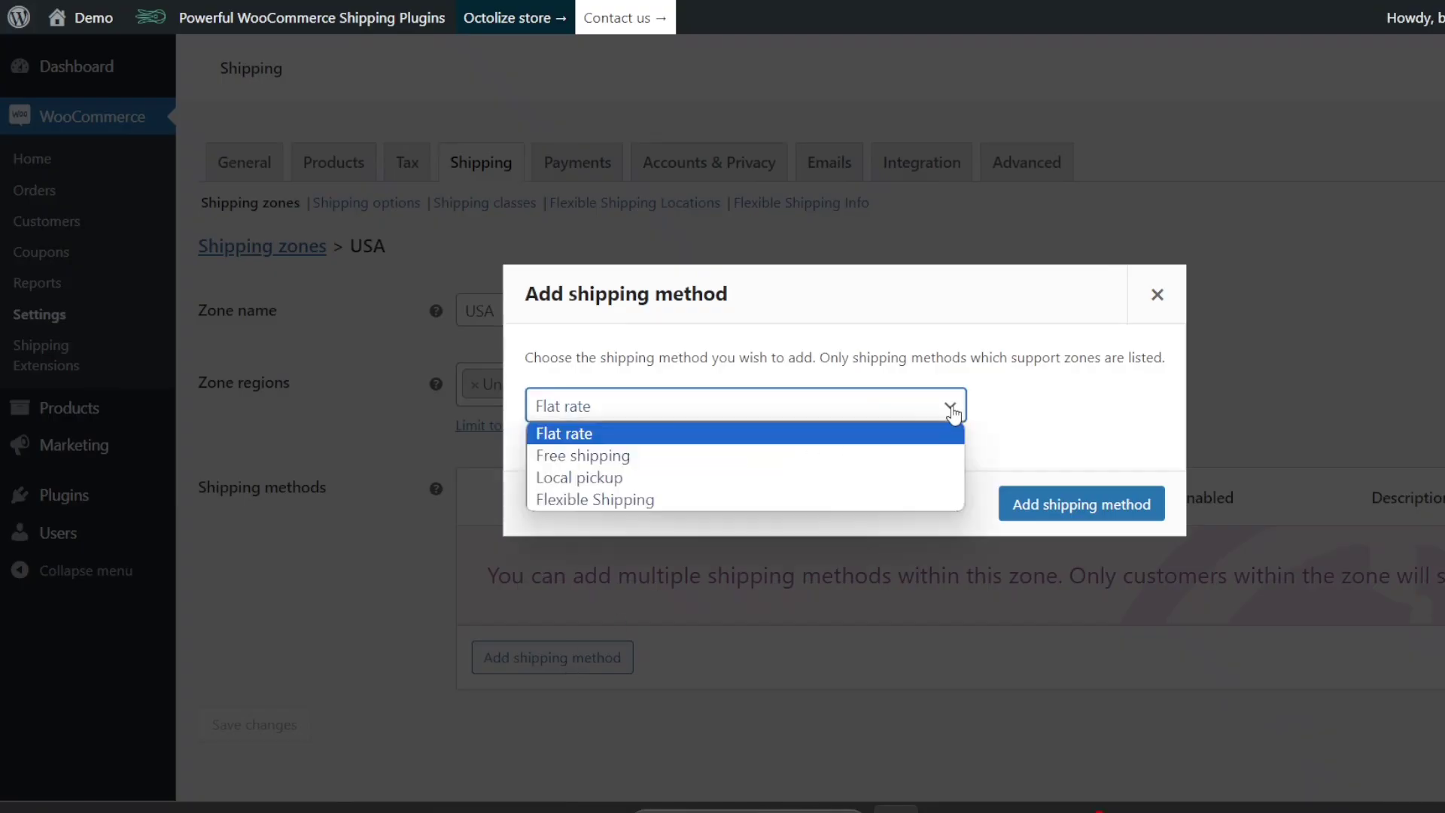
left_click(832, 501)
left_click(1010, 506)
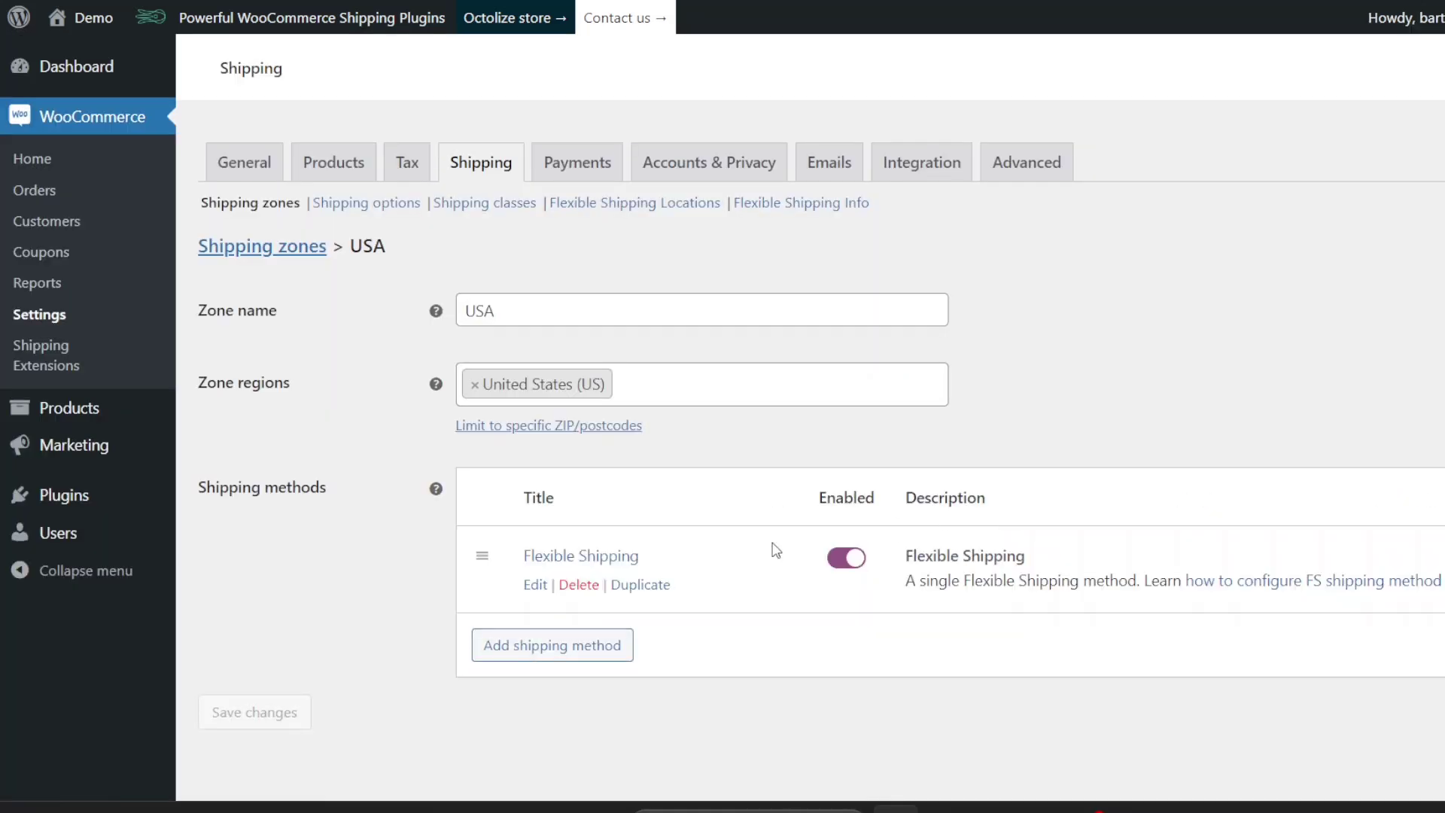
left_click(535, 585)
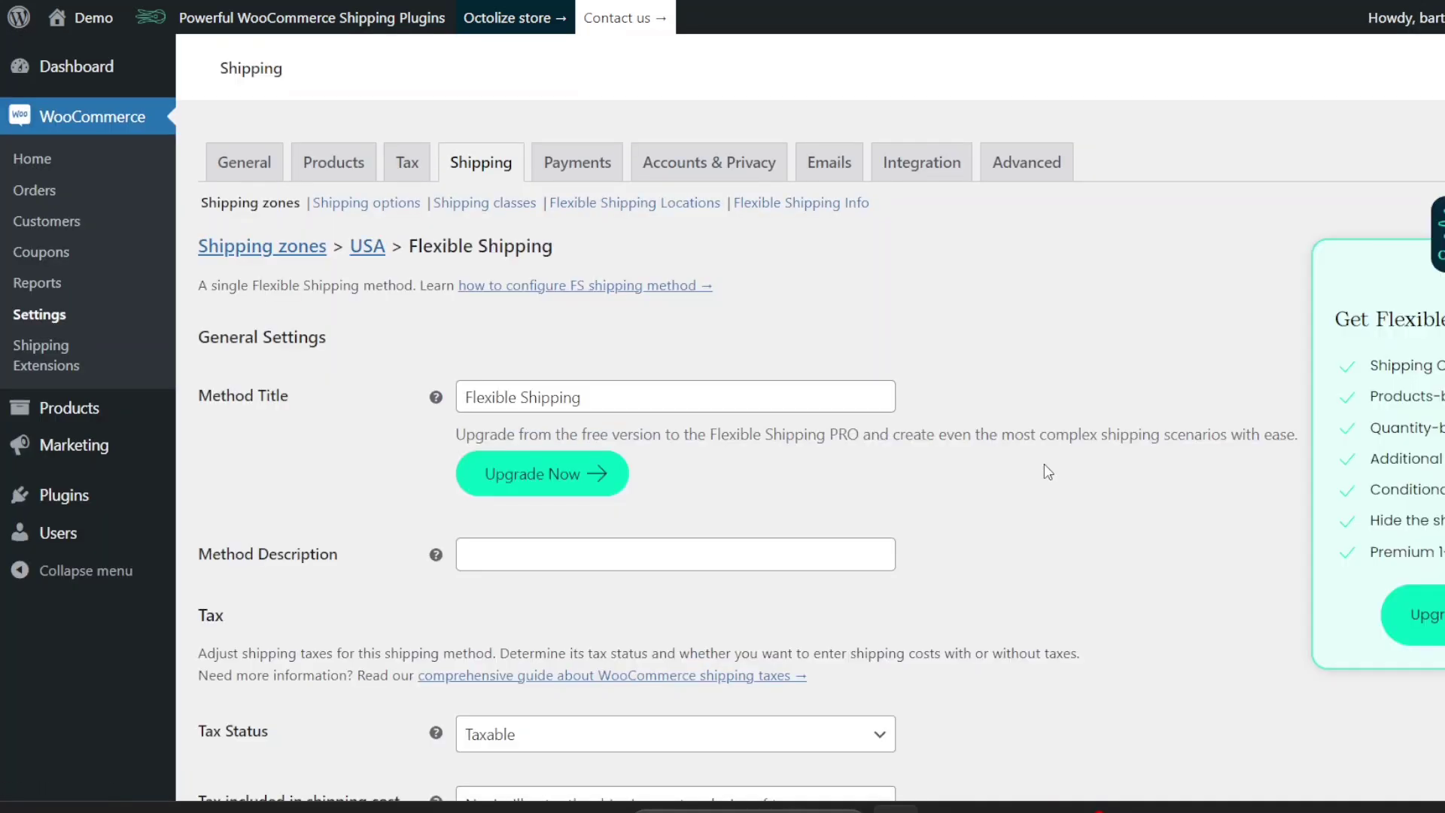
scroll(1045, 473, "down", 2)
scroll(1045, 472, "down", 3)
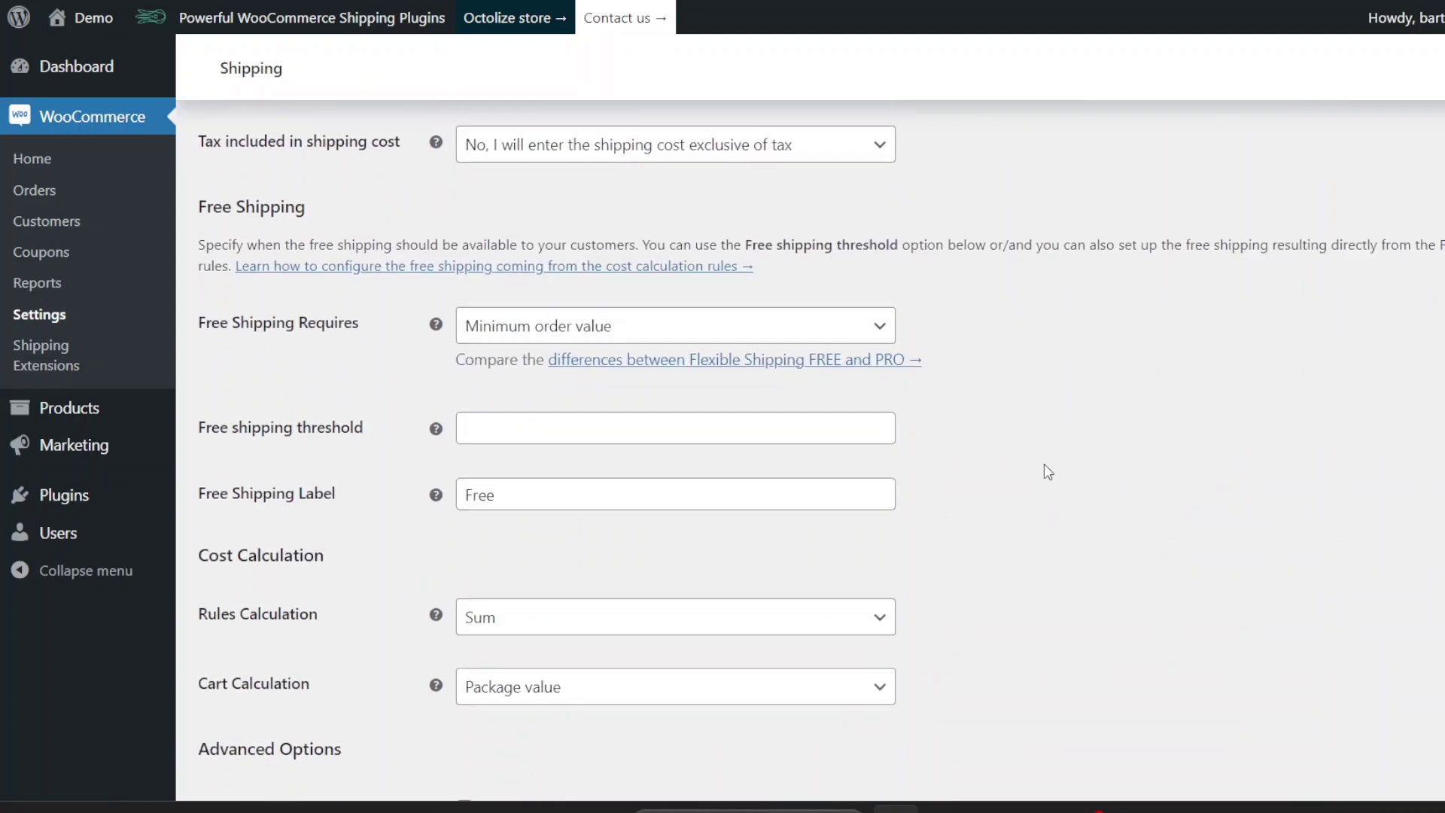
scroll(1044, 472, "down", 3)
scroll(1044, 472, "down", 3)
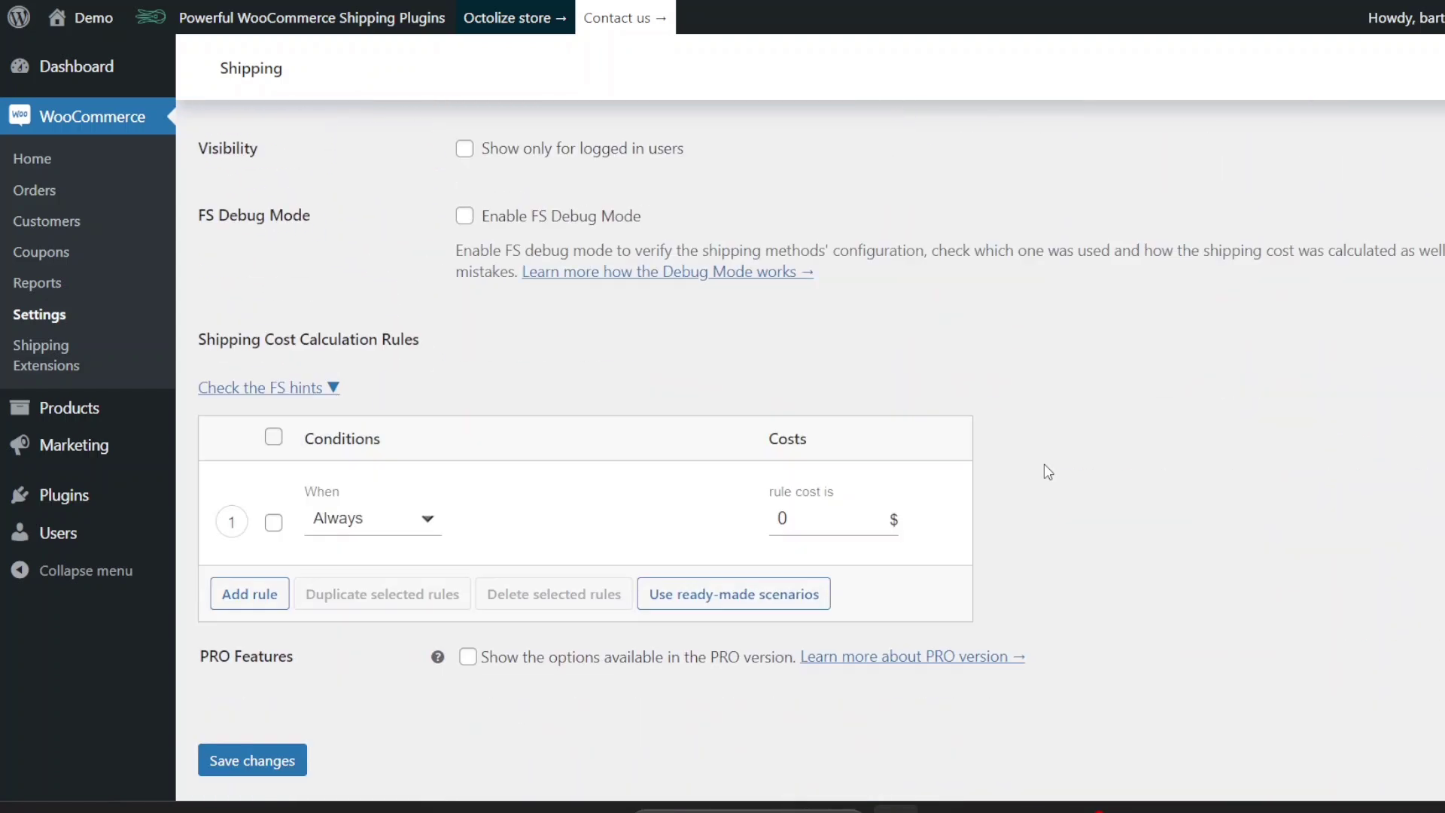
Set rule 1 to apply when Location is First custom location, with cost 10
left_click(432, 517)
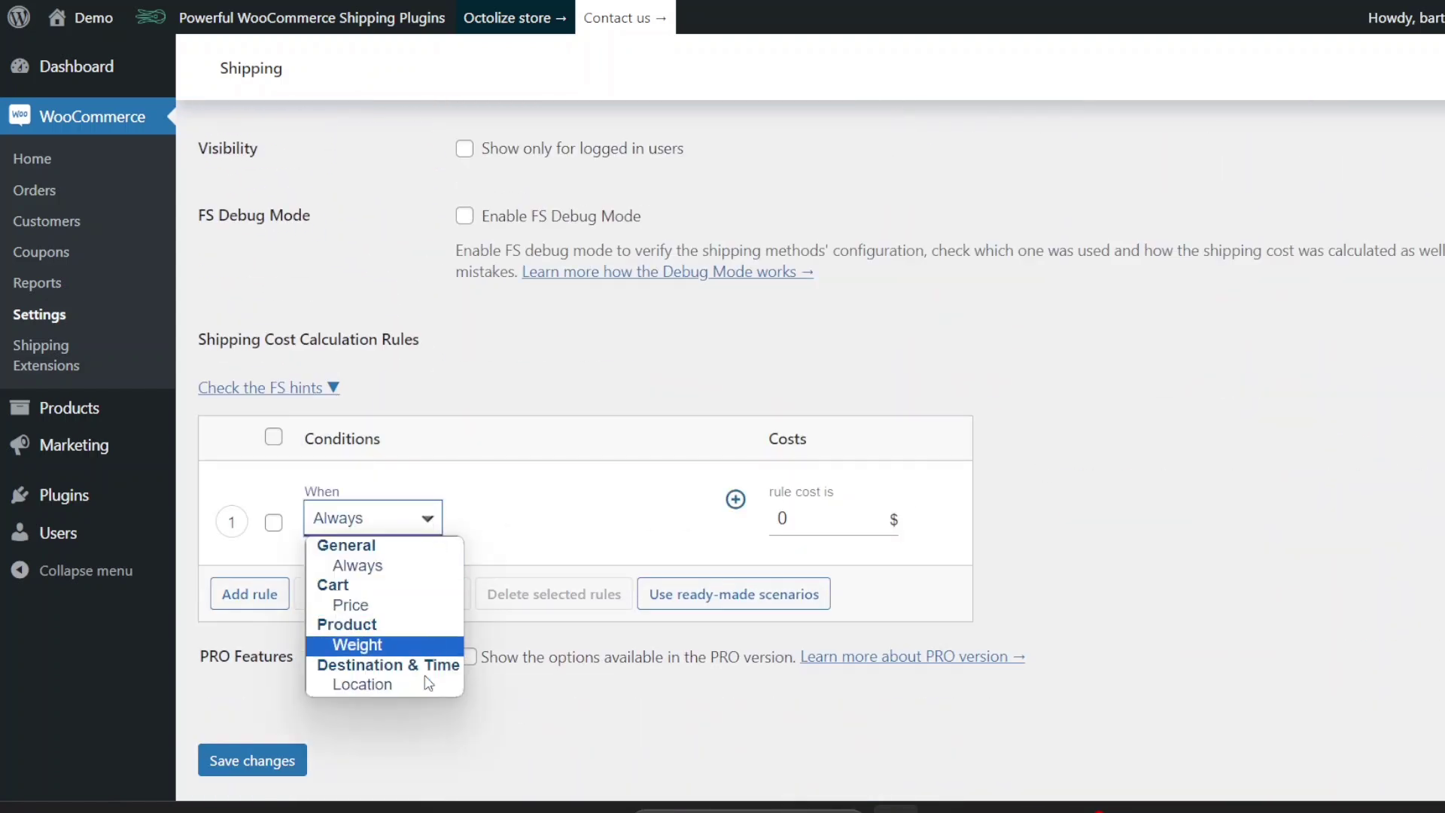
key("Escape")
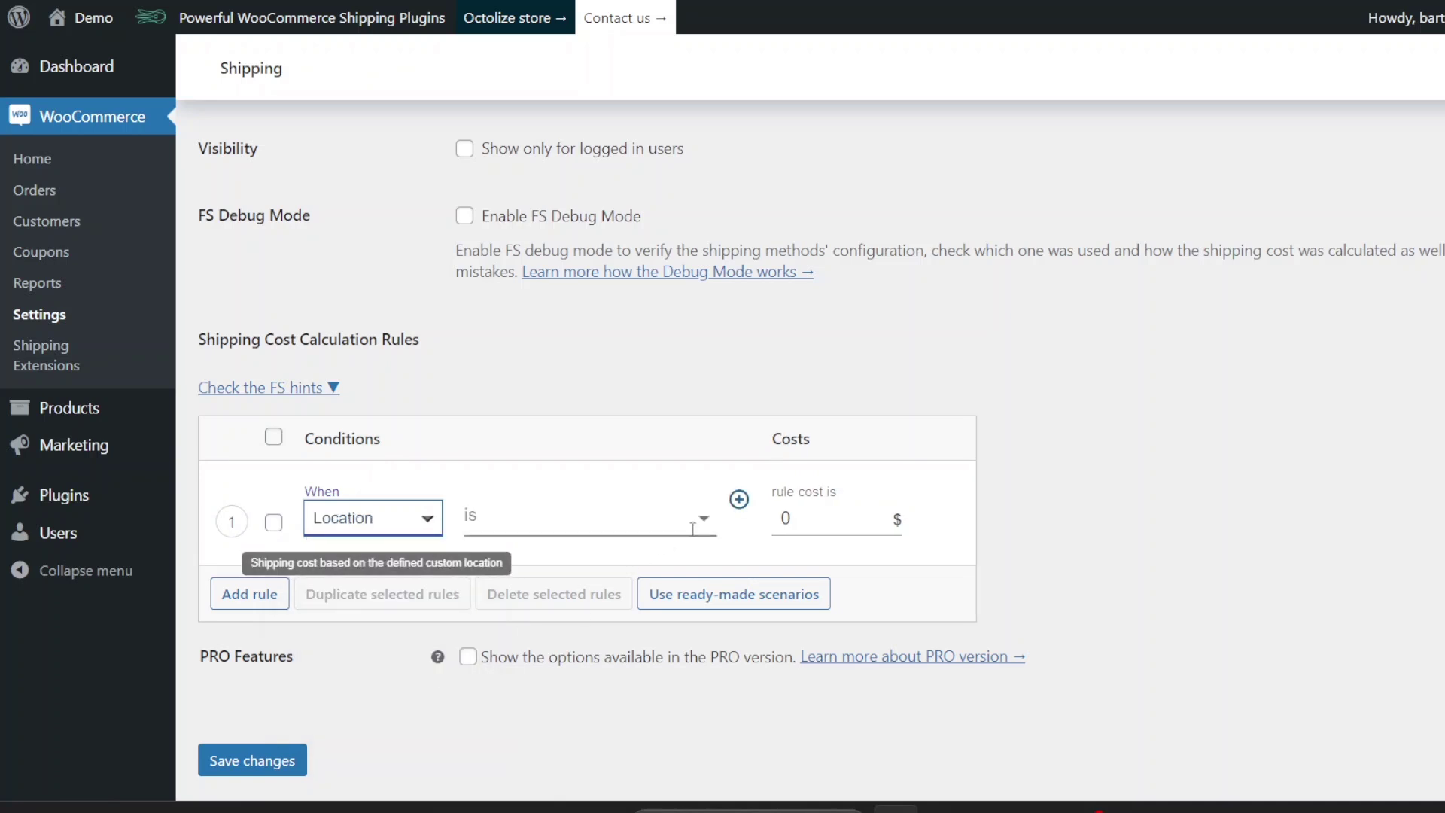
left_click(704, 518)
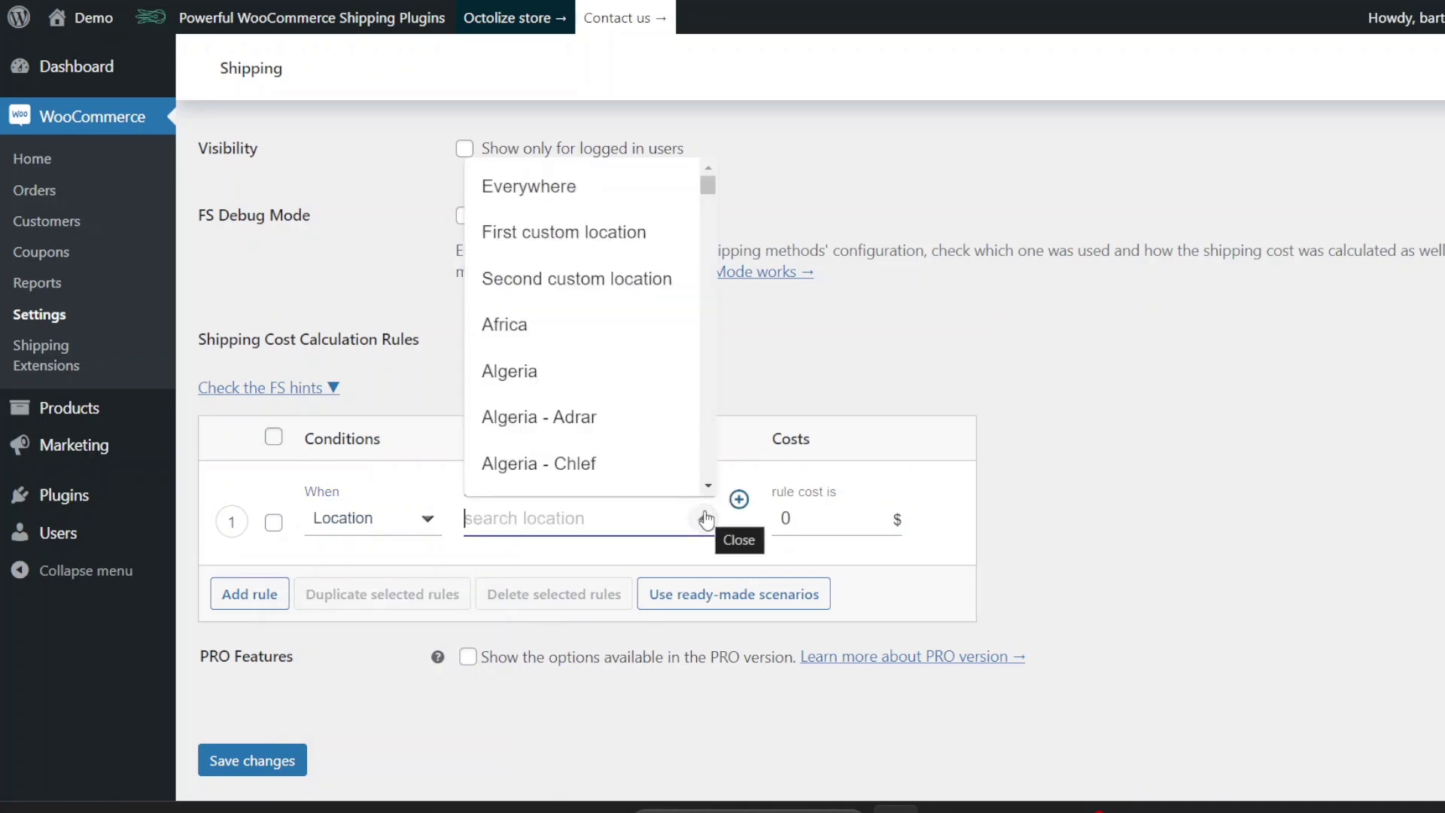
left_click(623, 233)
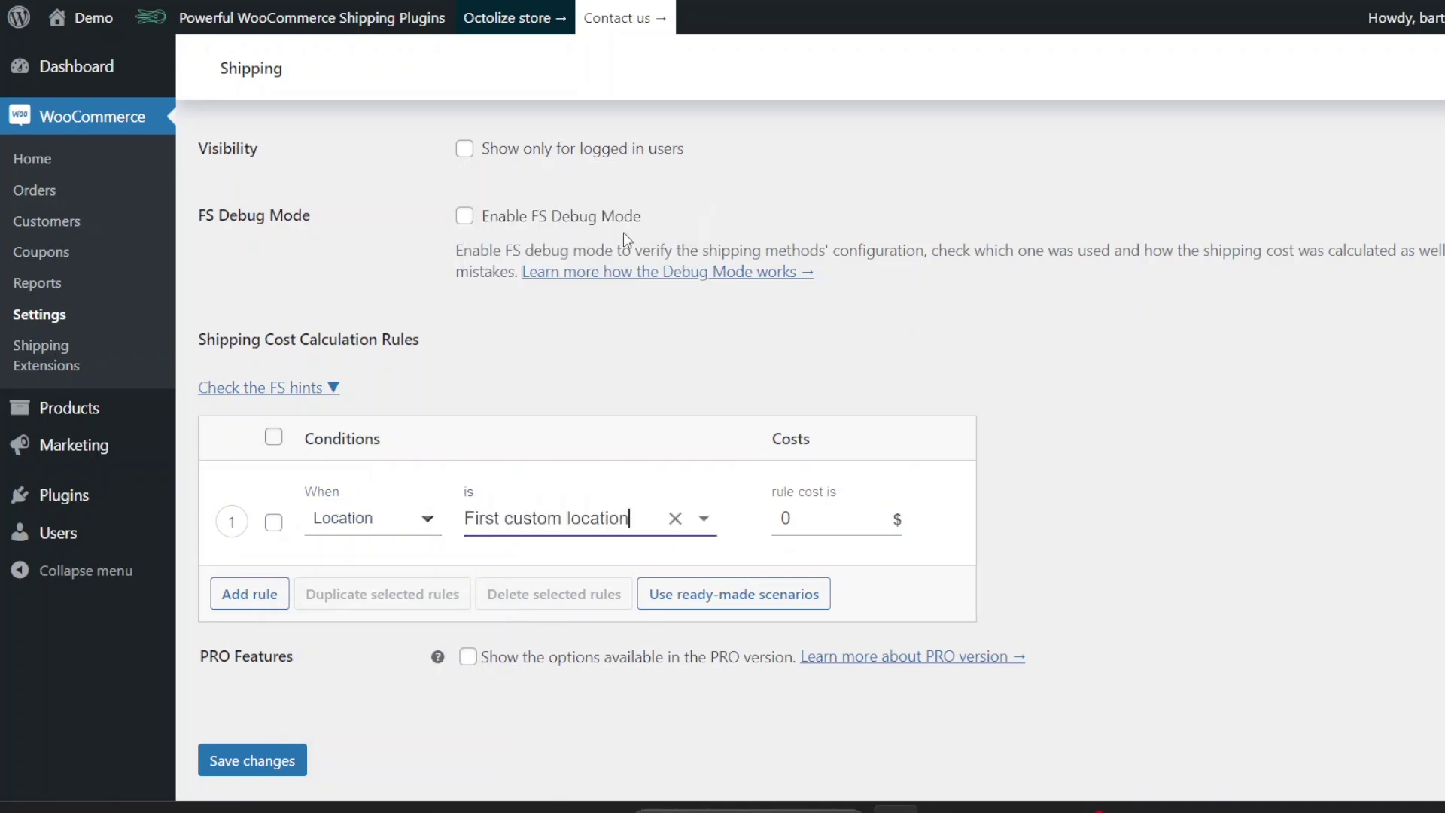
double_click(787, 518)
type("10")
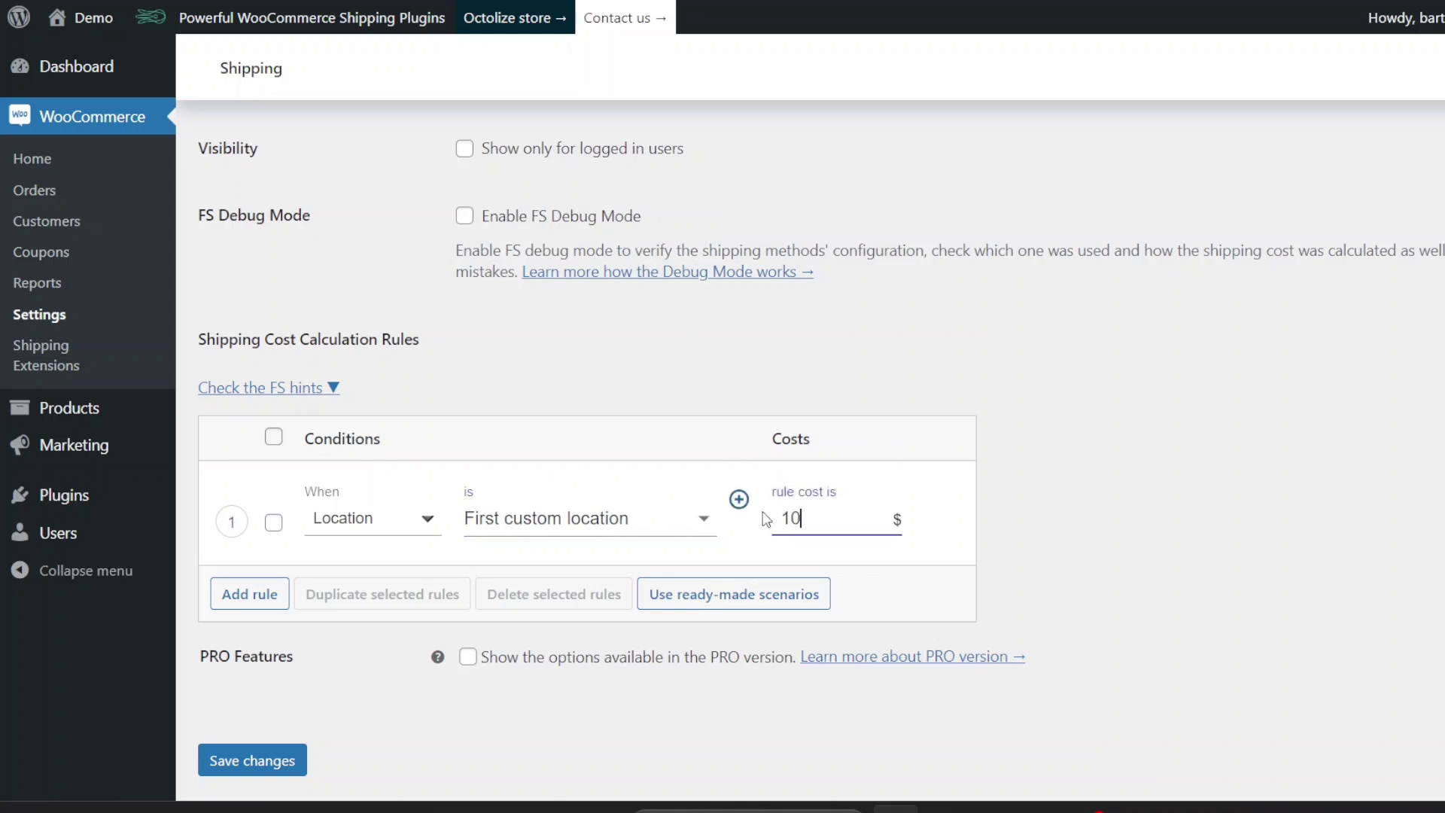
Add rule 2 for Location Second custom location with cost 12
left_click(248, 594)
left_click(427, 621)
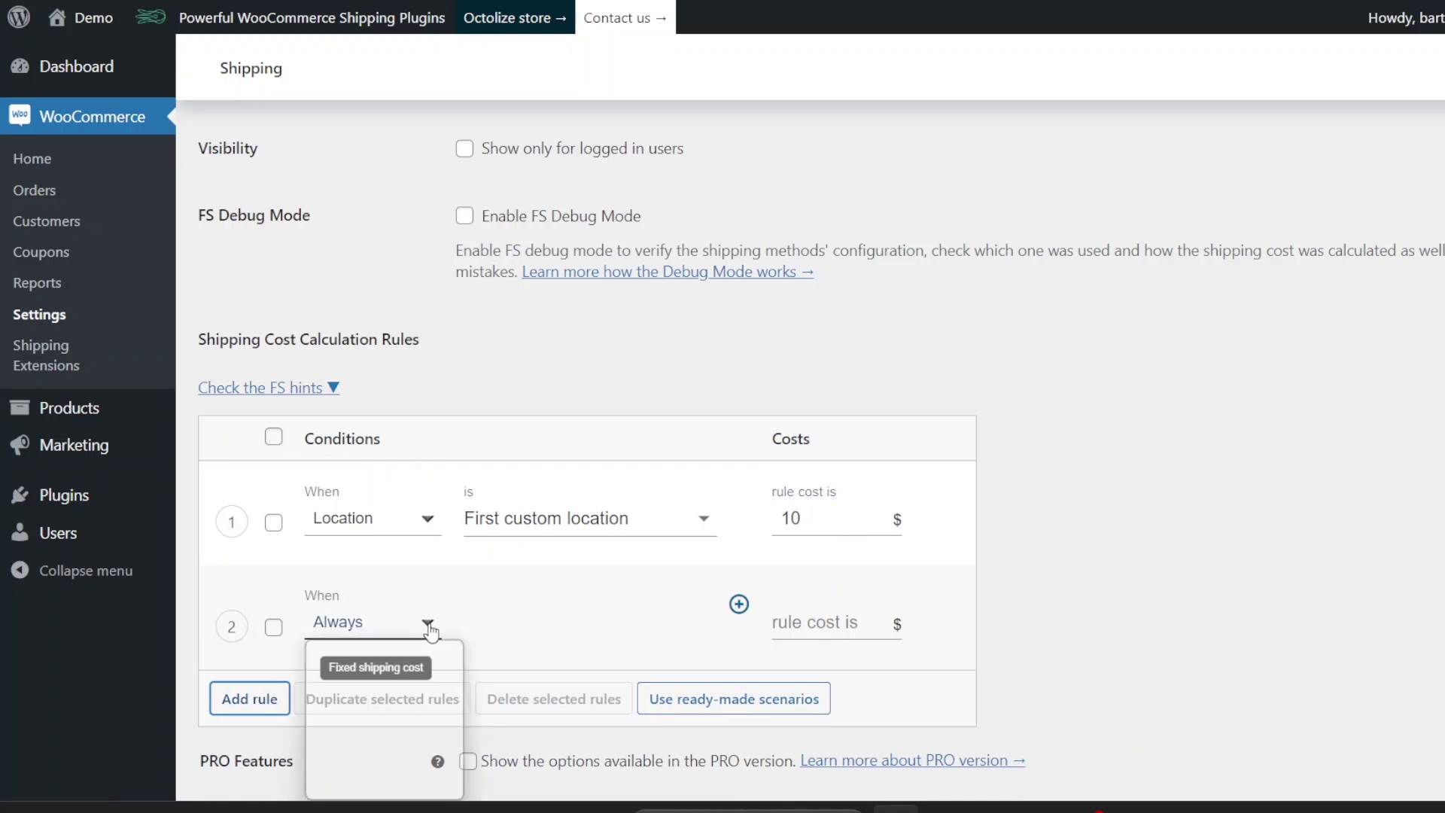
left_click(373, 784)
left_click(707, 629)
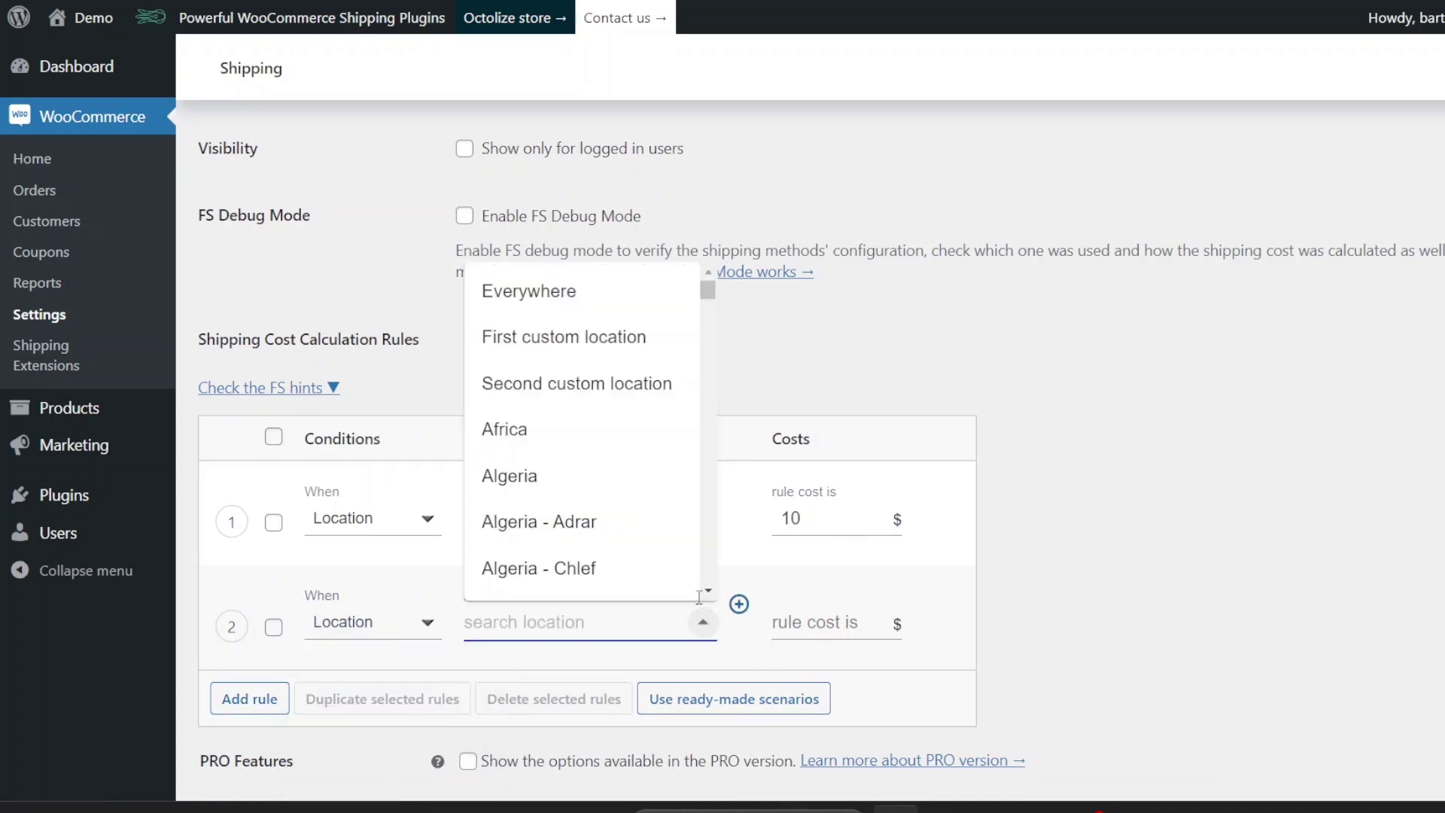
left_click(662, 381)
left_click(809, 631)
type("12")
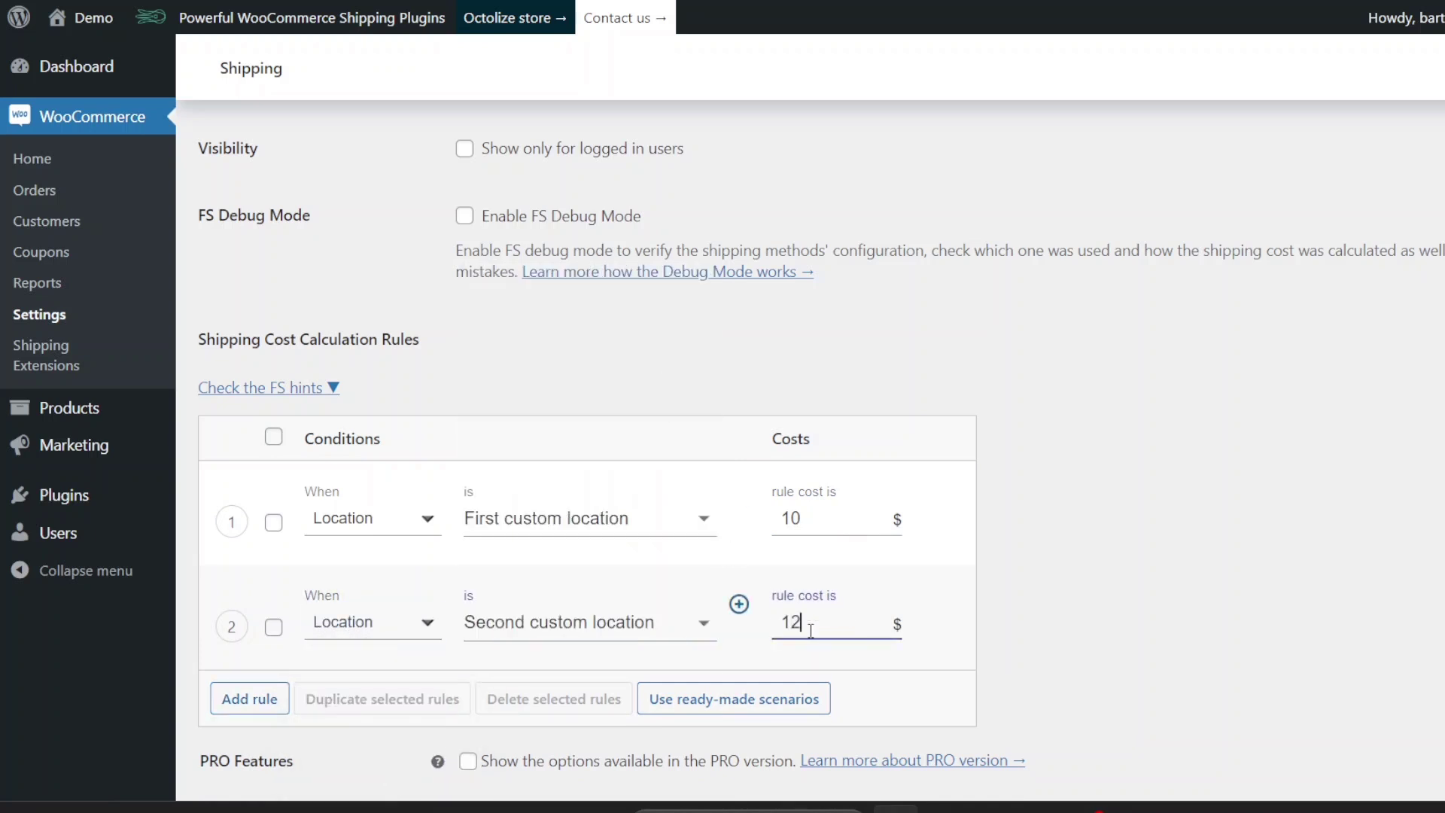
left_click(1056, 603)
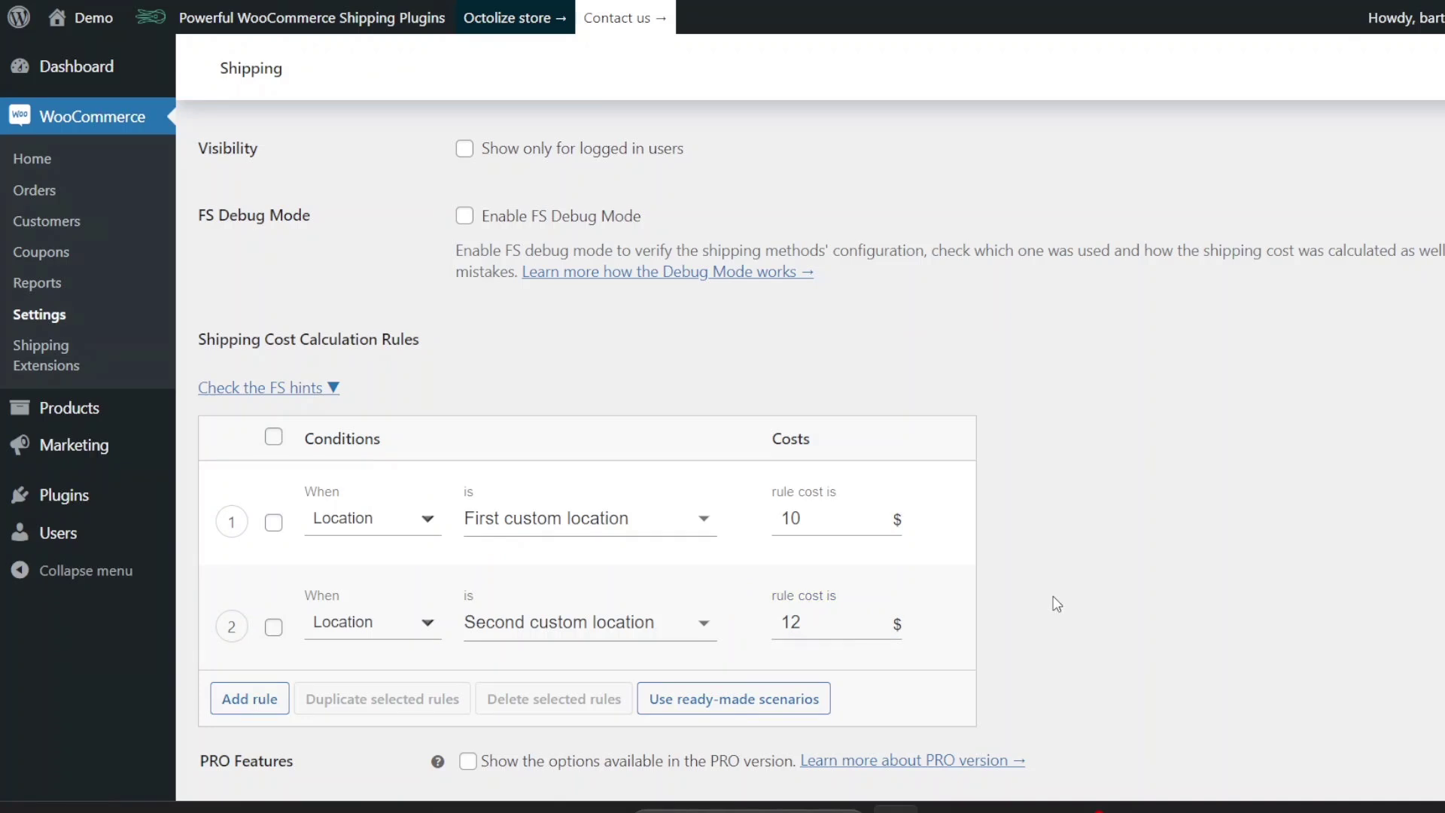